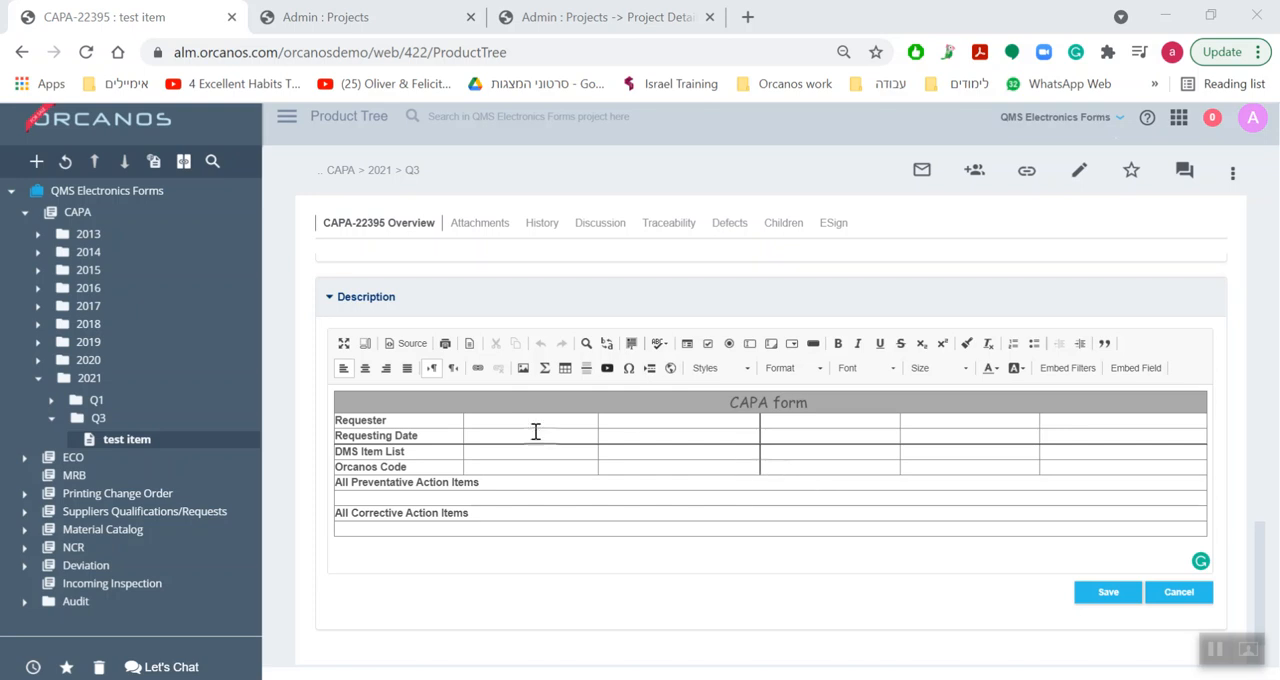
Embed the Requester field in the empty cell beside the Requester label of the CAPA form table in the Description.
mouse_move(210, 443)
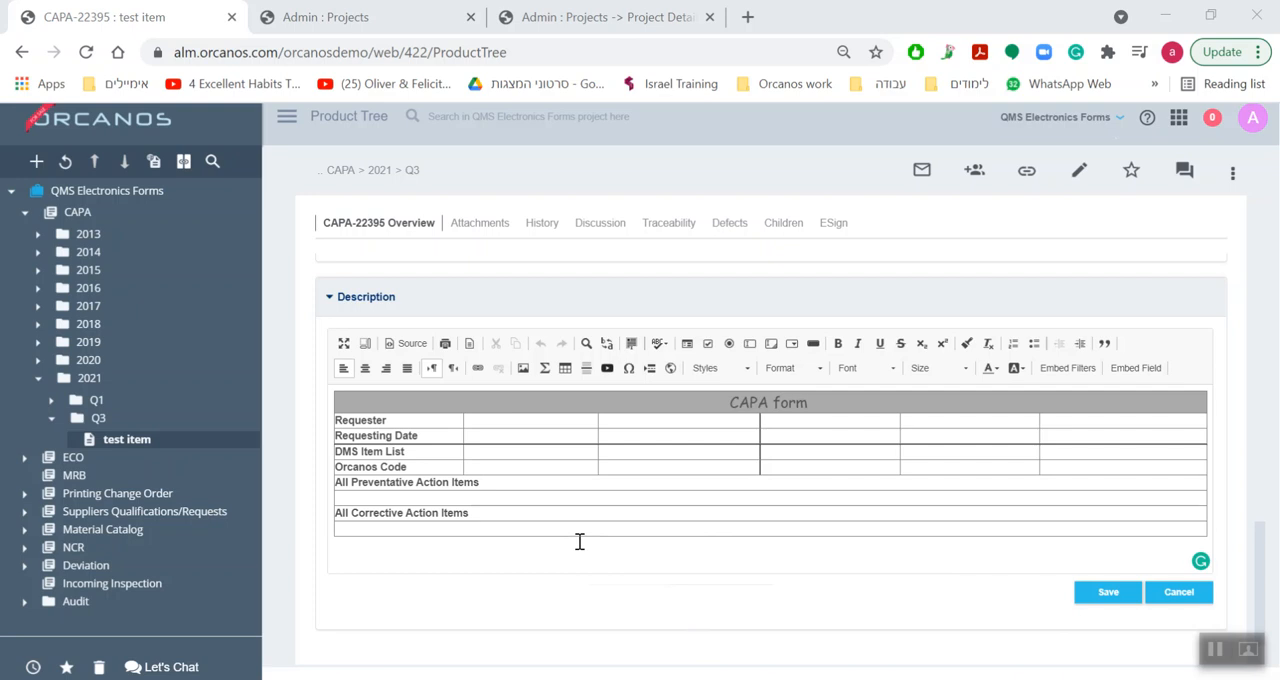
scroll(637, 491, up, 15)
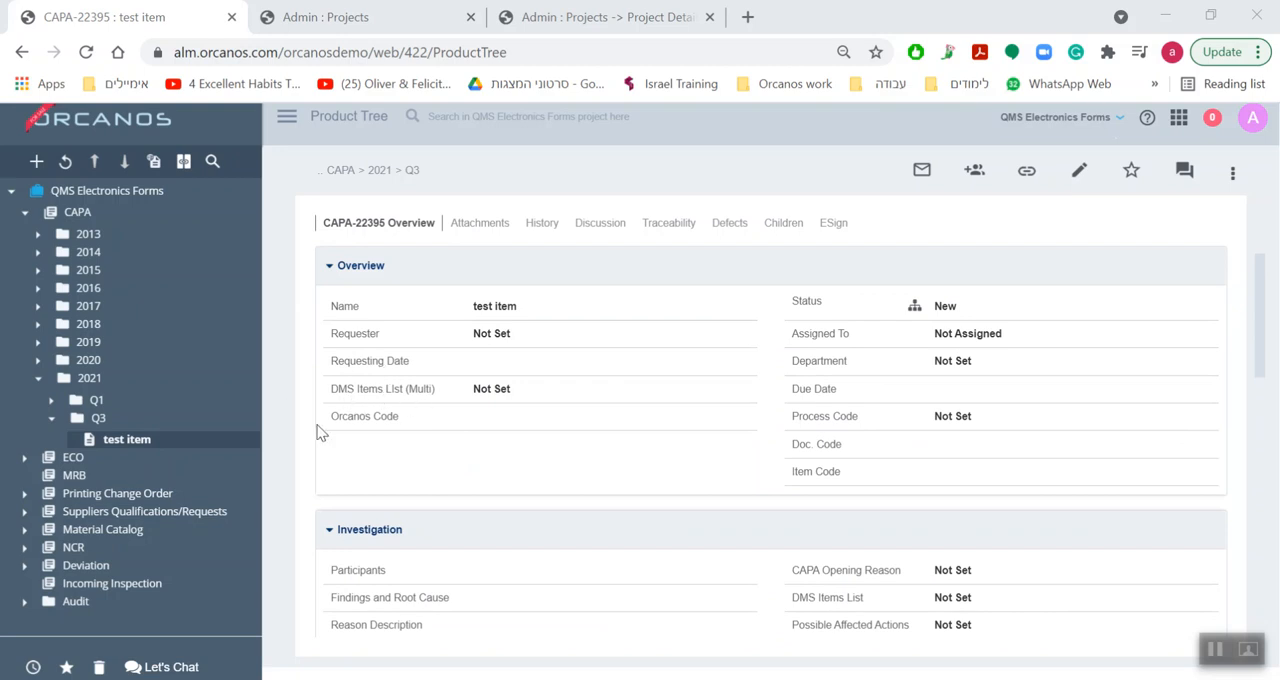
scroll(530, 440, down, 7)
scroll(526, 441, down, 2)
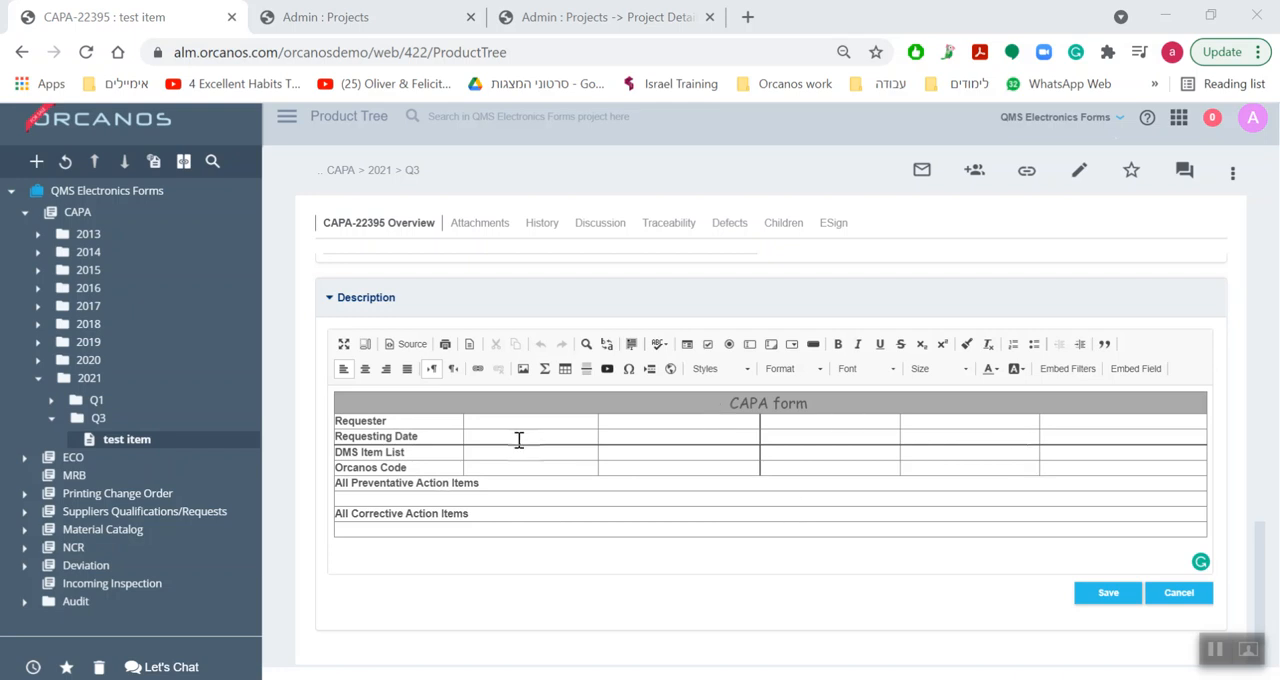
click(498, 420)
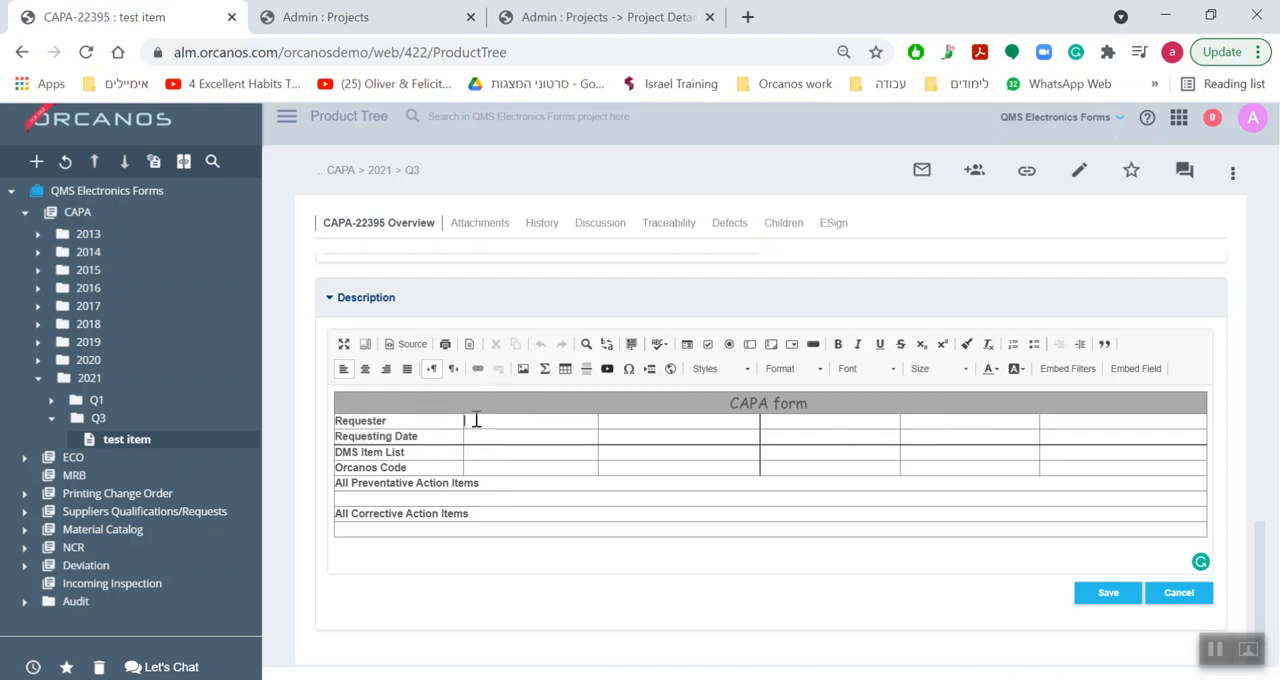
click(1128, 371)
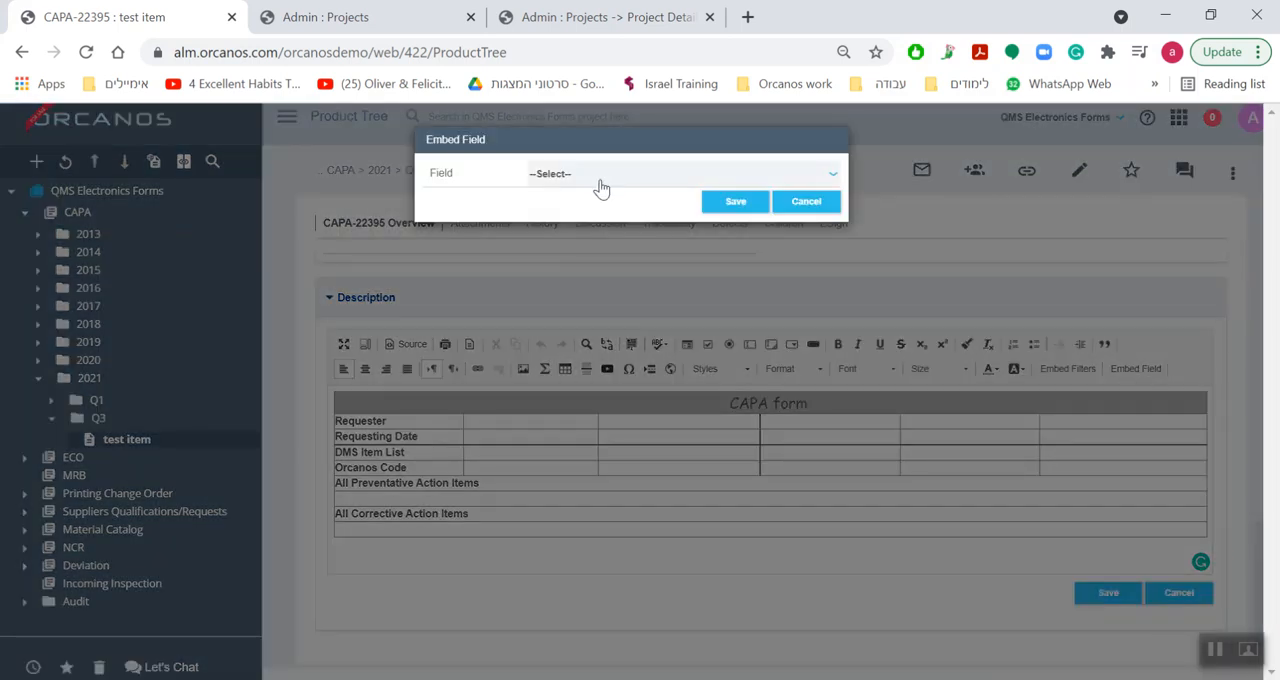
click(600, 176)
scroll(650, 315, down, 5)
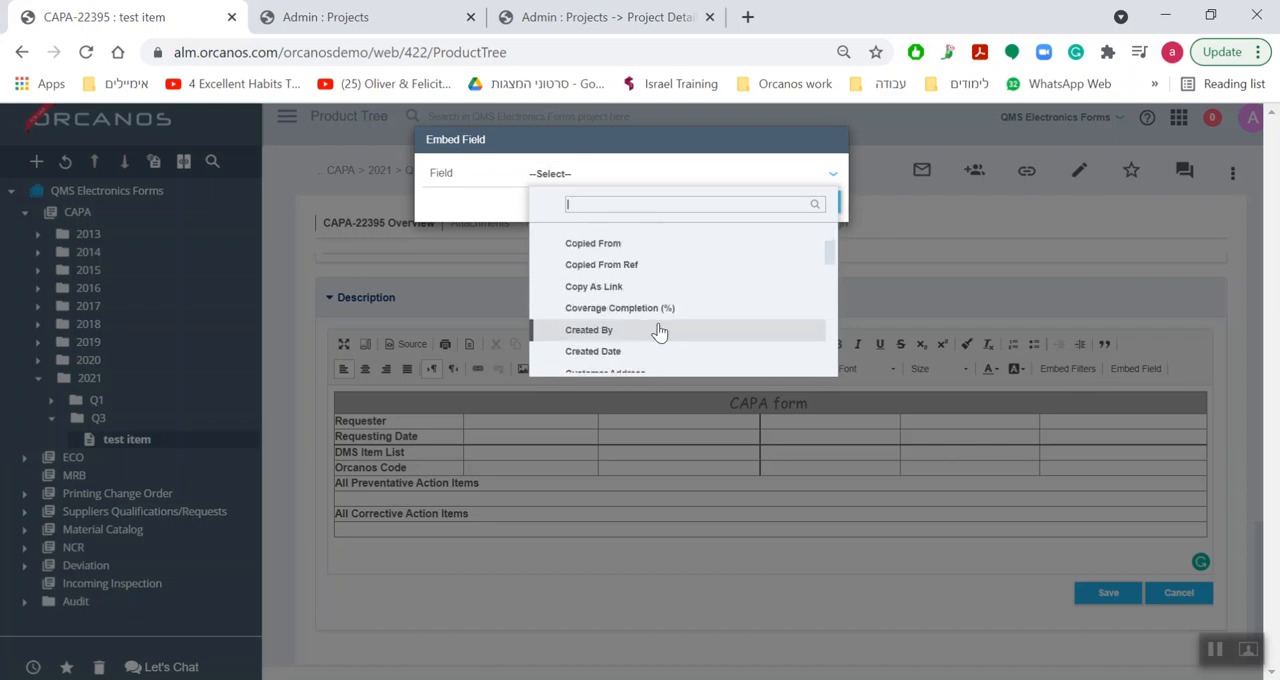
scroll(655, 330, up, 5)
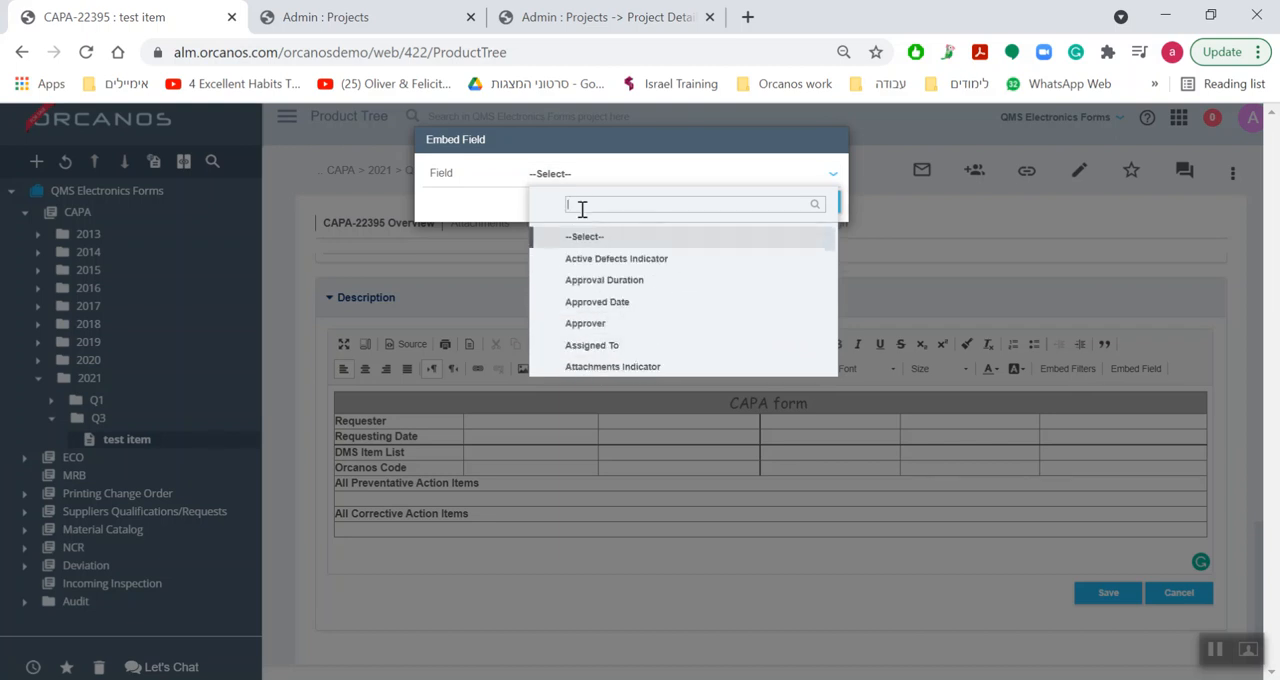
text(re)
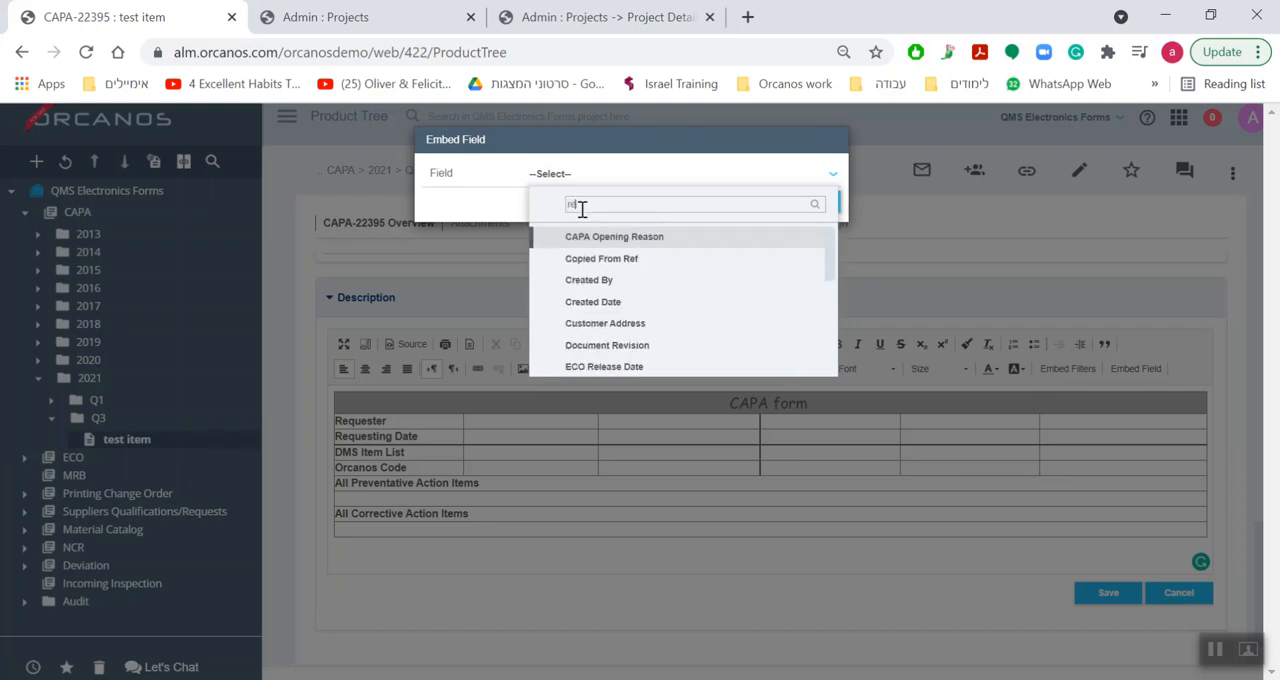
text(q)
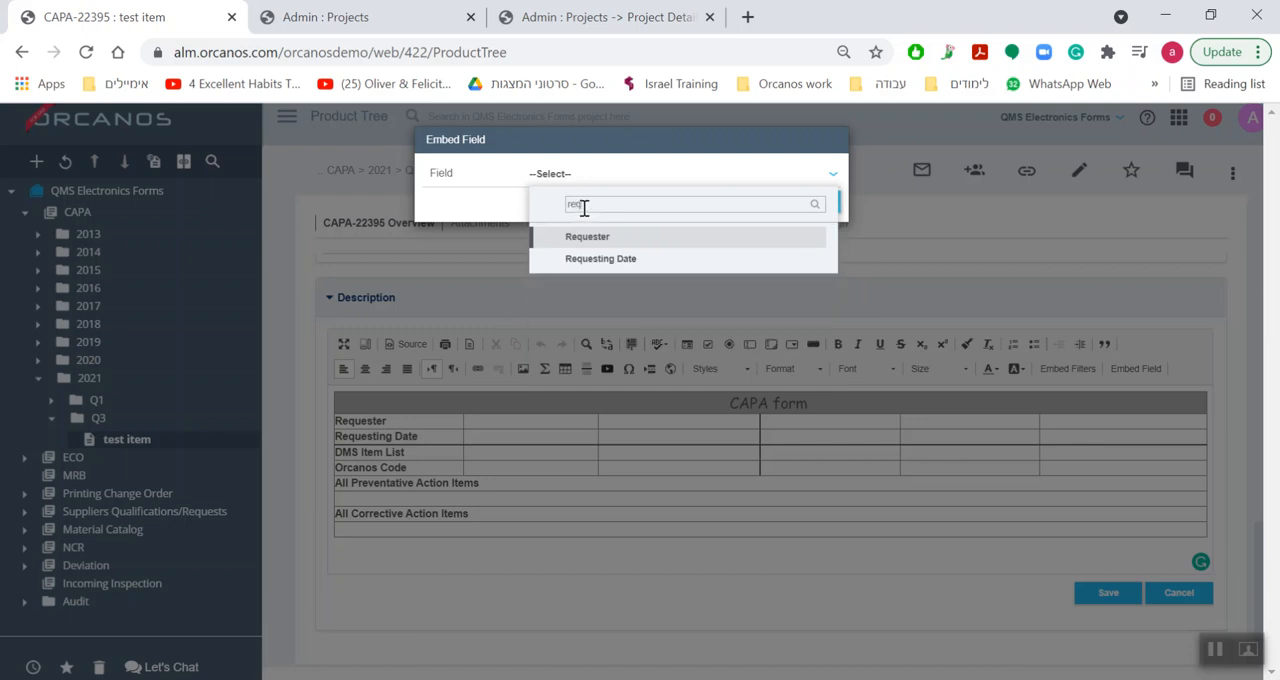
click(557, 245)
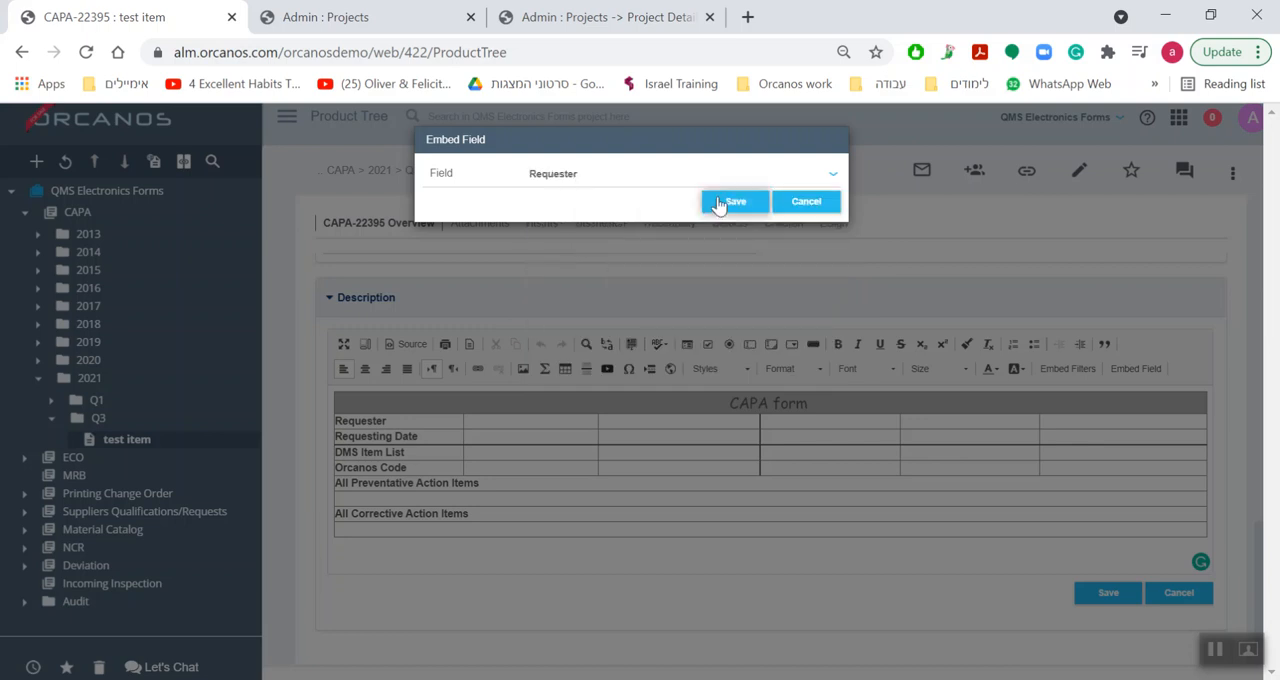
click(717, 203)
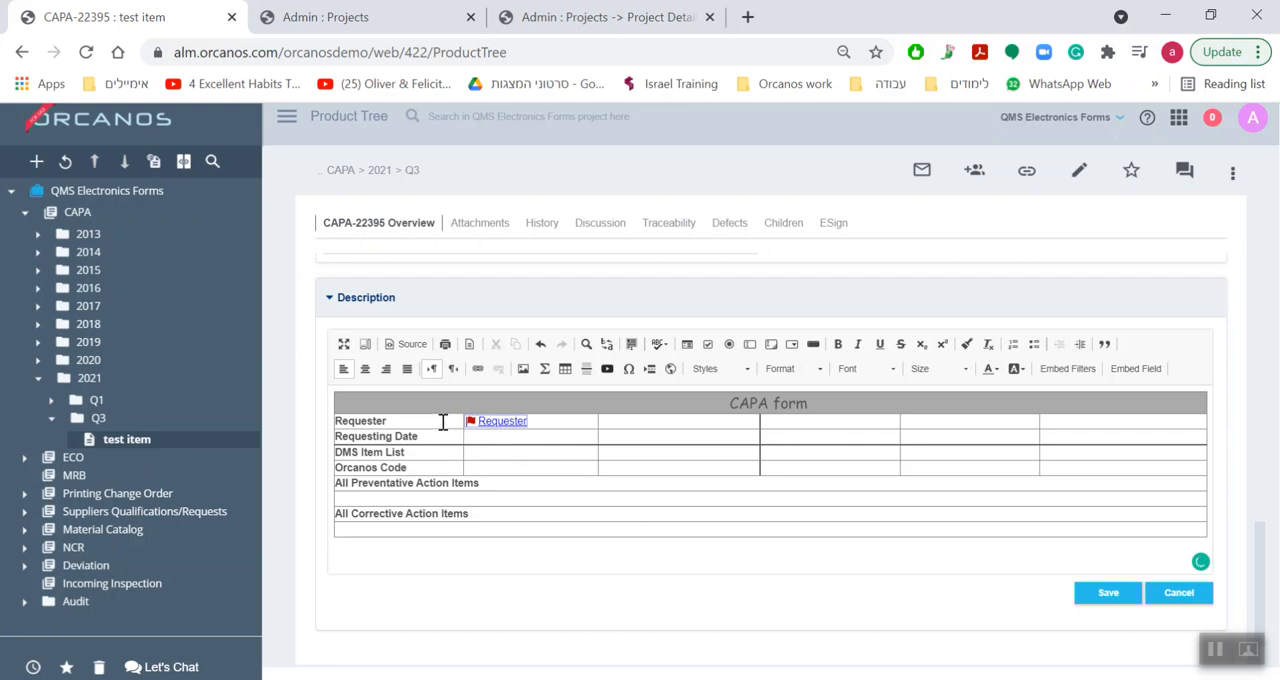
Embed the Requesting Date field in the cell beside the Requesting Date label of the CAPA form table.
click(1125, 368)
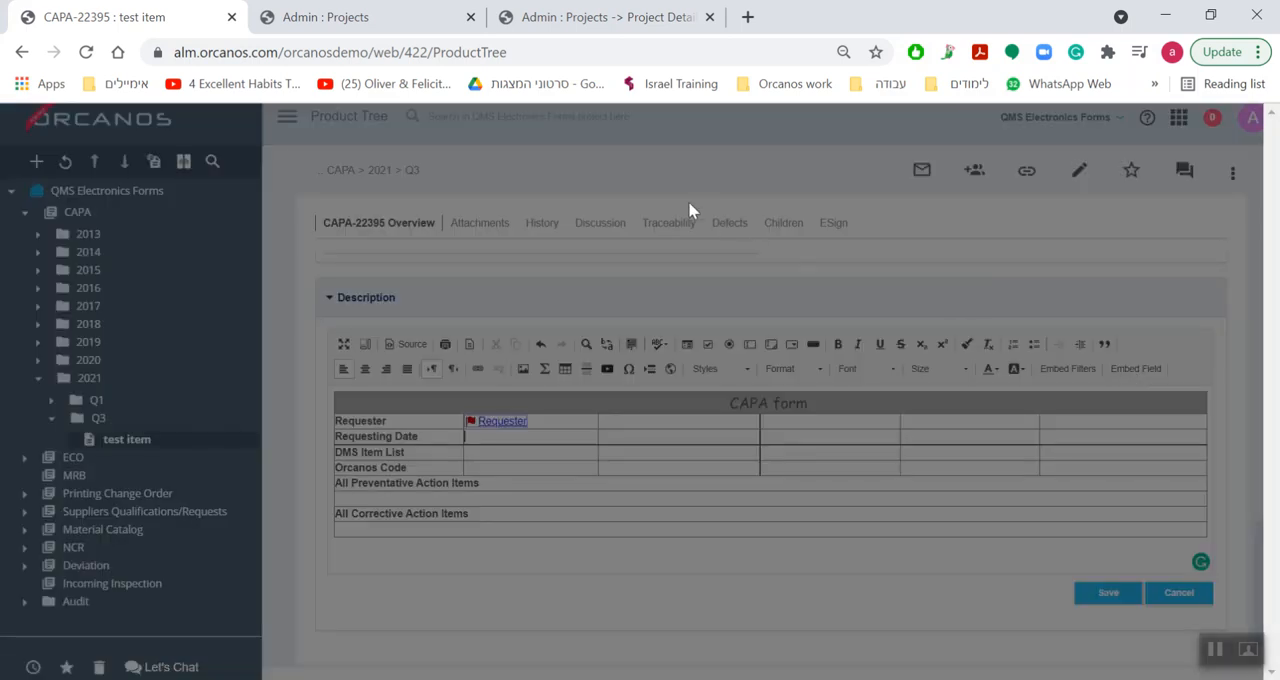
click(582, 180)
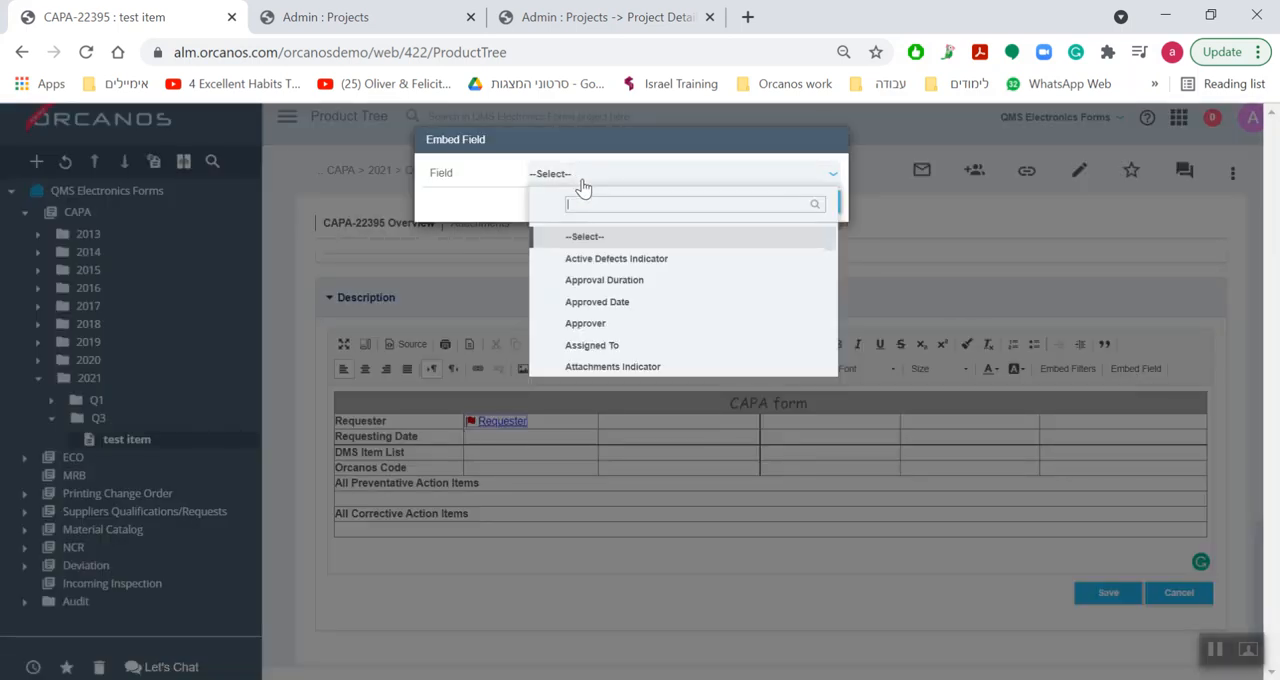
text(req)
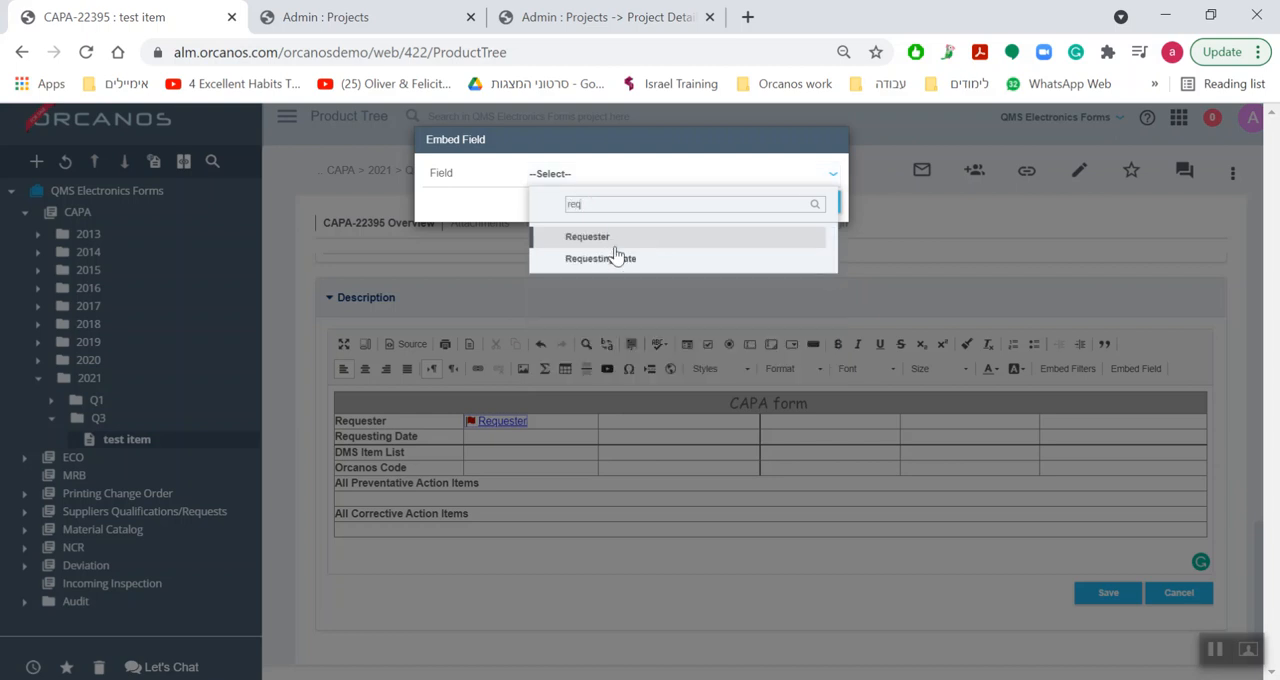
click(615, 258)
click(727, 203)
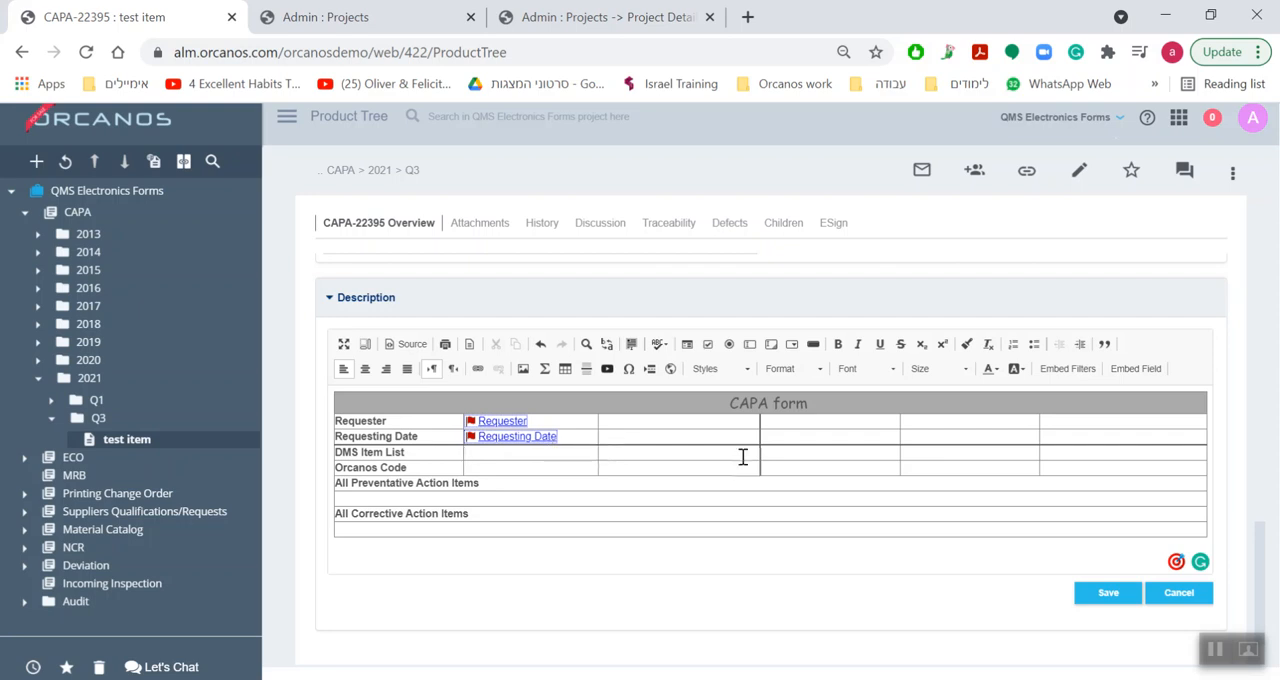
Merge all the empty cells of the DMS Item List row into a single cell.
drag(1009, 457, 541, 456)
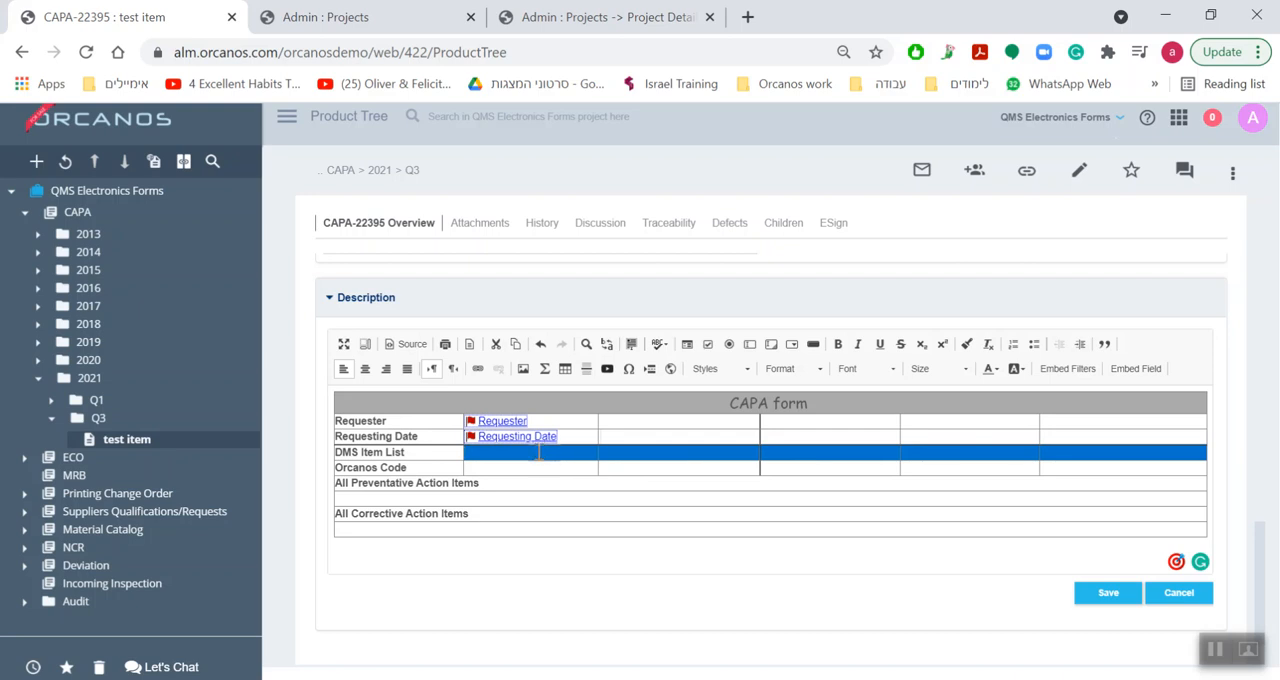
right_click(539, 453)
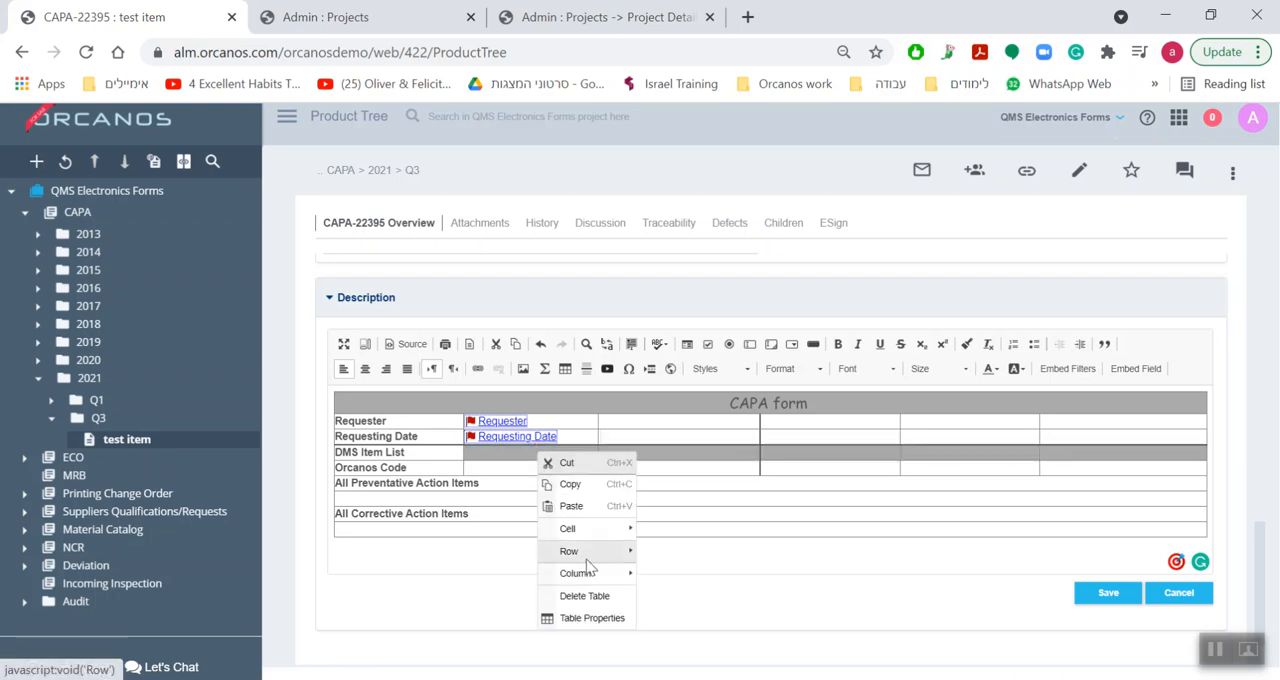
mouse_move(590, 530)
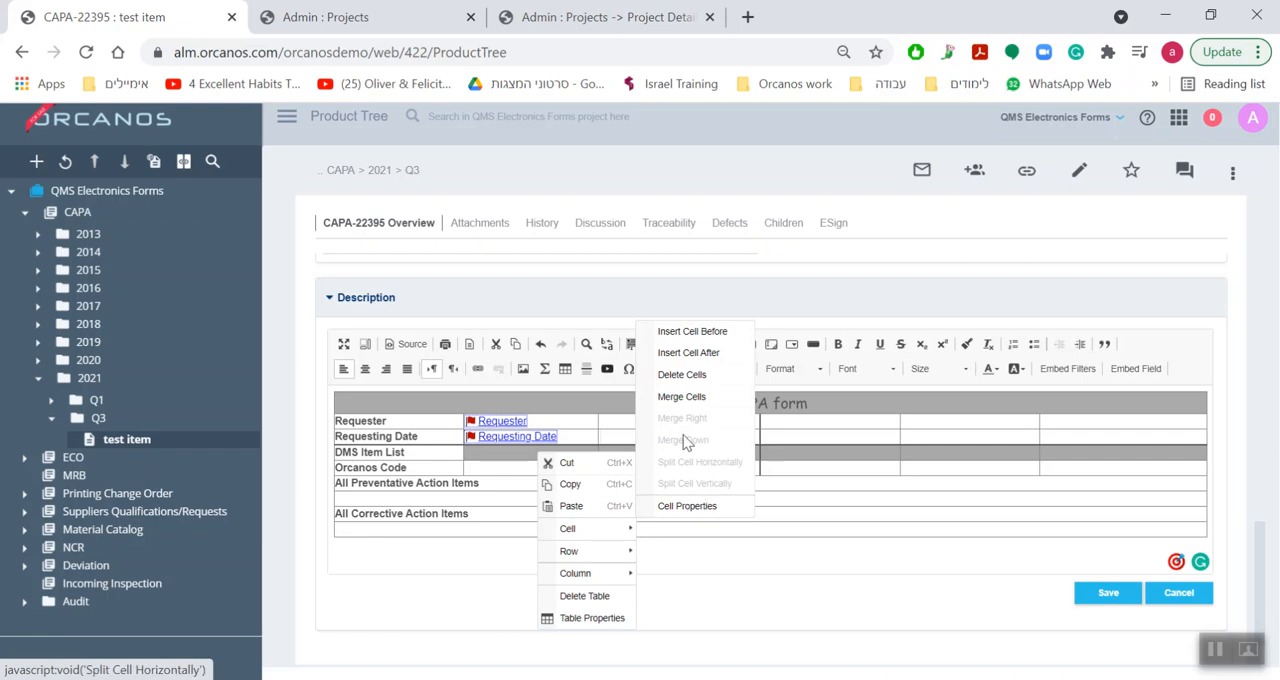
click(674, 397)
Embed the DMS Items List field in the merged cell of the DMS Item List row and save the description.
click(615, 455)
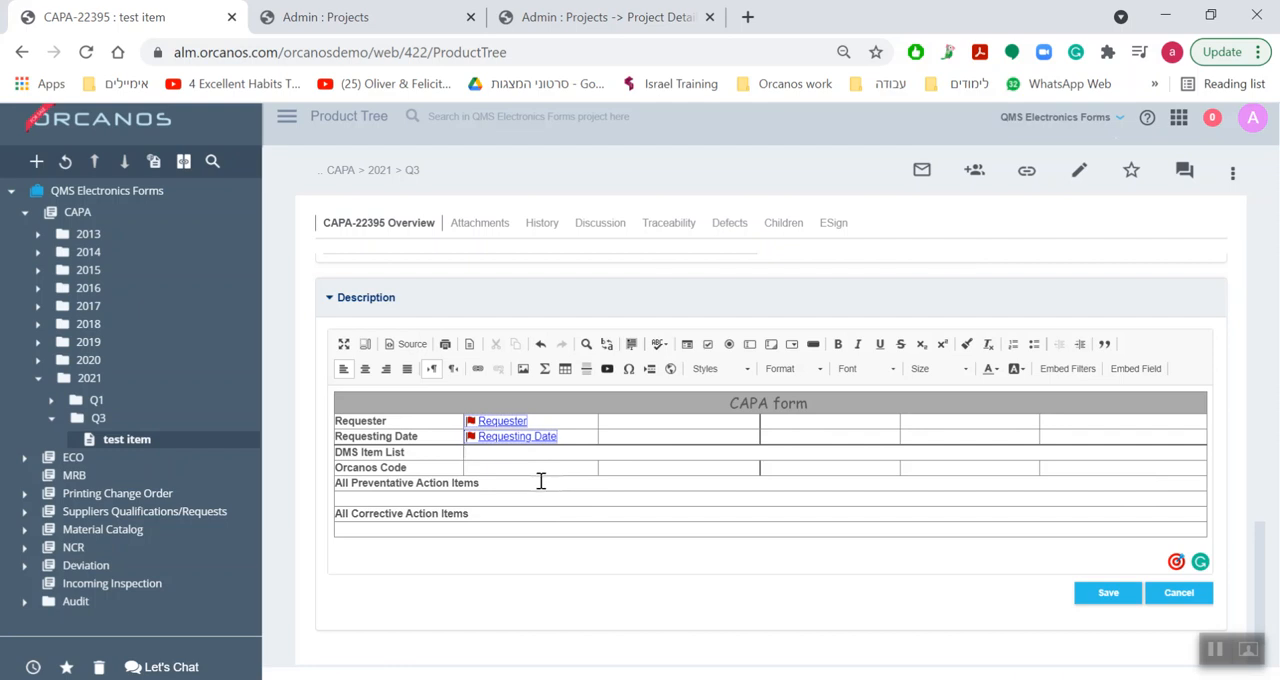
click(1137, 370)
click(572, 180)
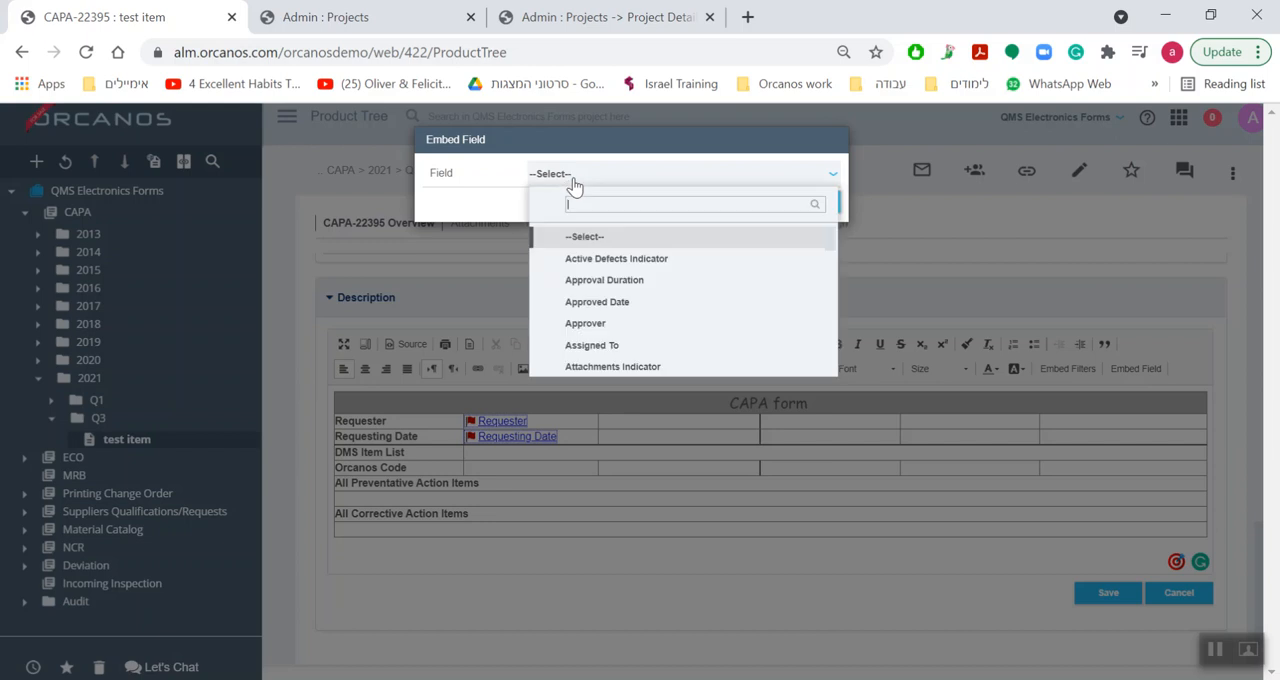
text(dms)
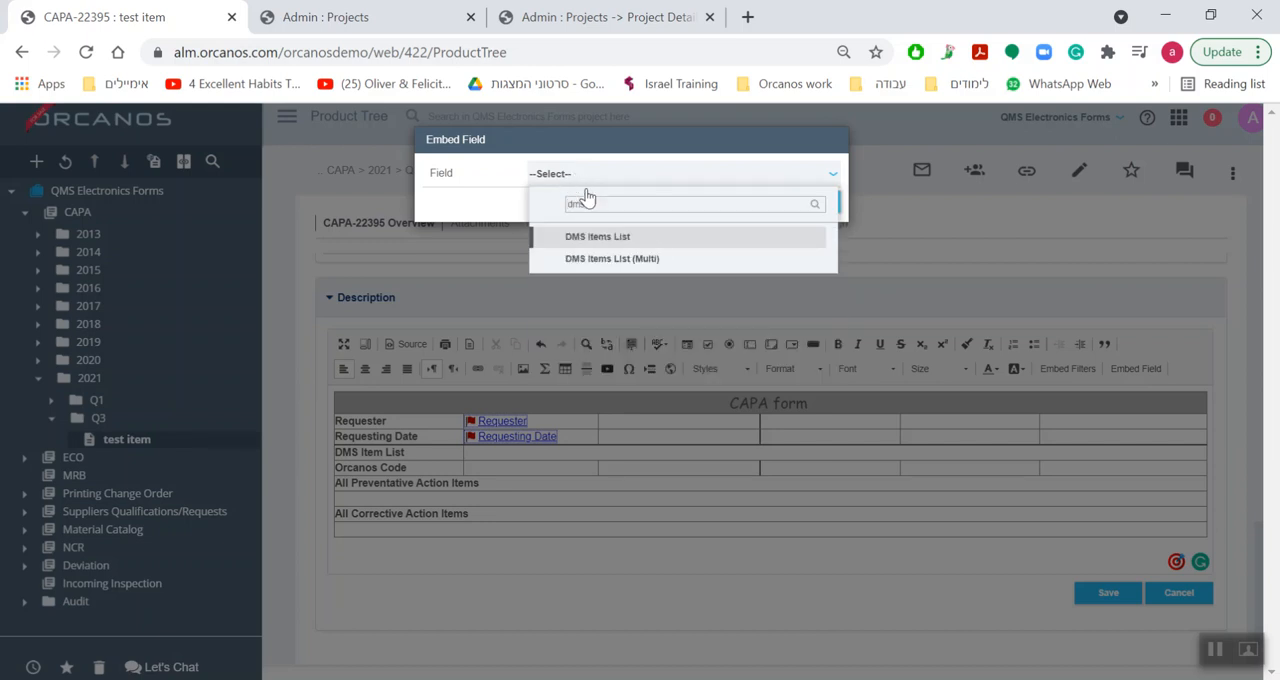
click(616, 237)
click(731, 204)
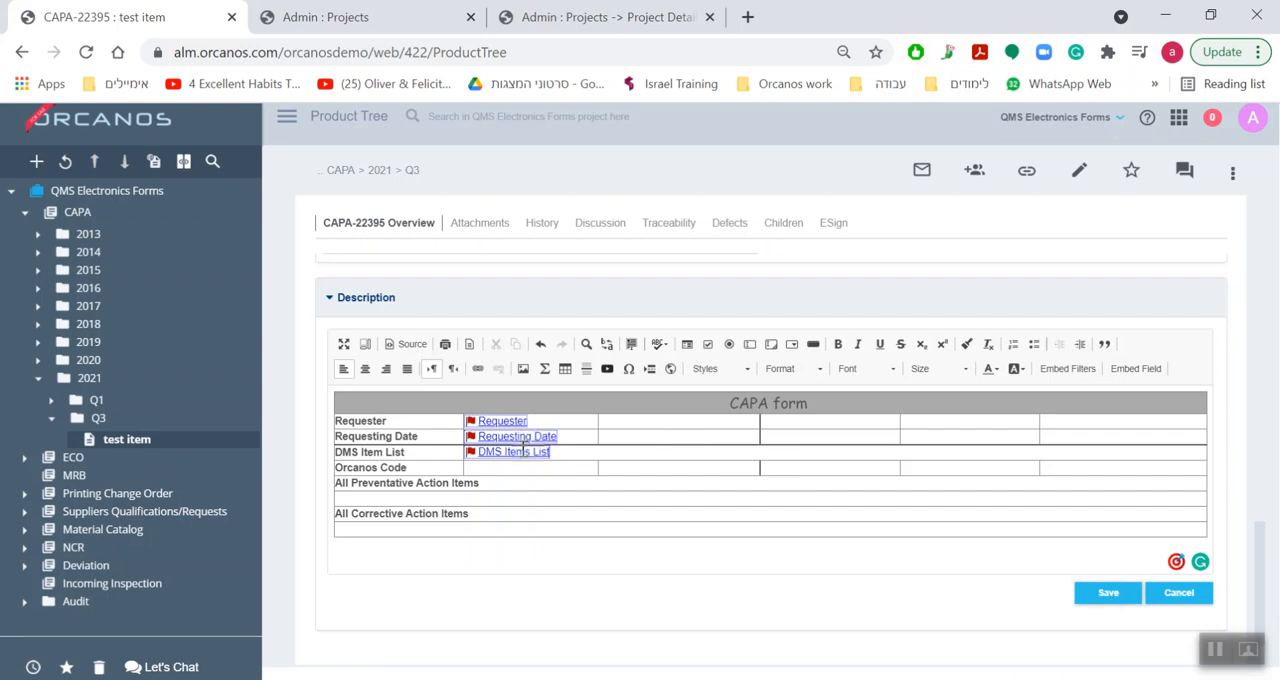
click(1106, 594)
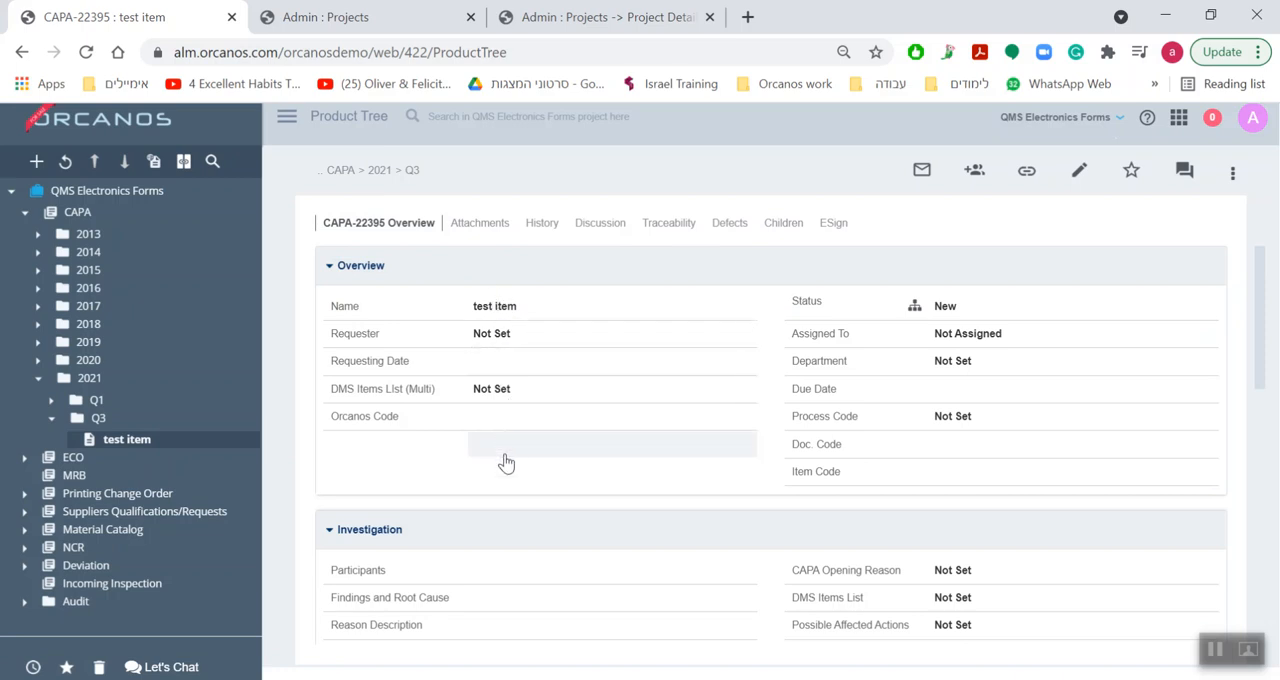
Choose a person as the test item's Requester in the Overview section and save the field.
click(504, 336)
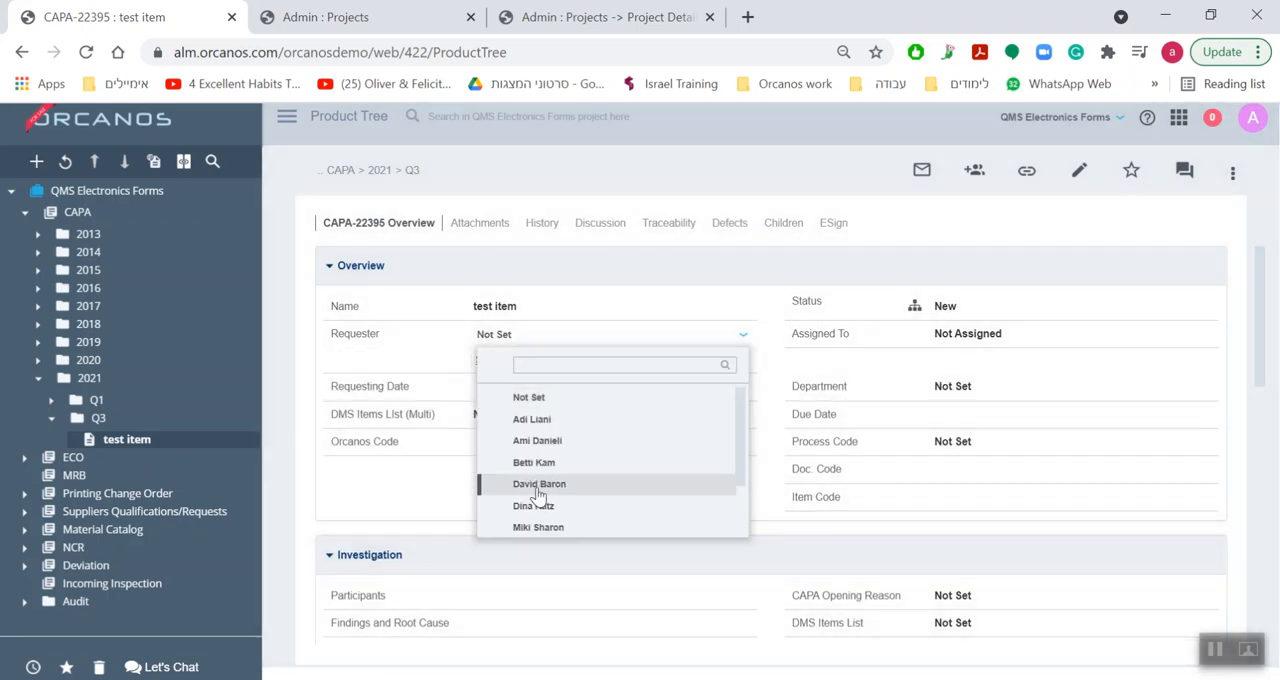
click(531, 491)
click(482, 360)
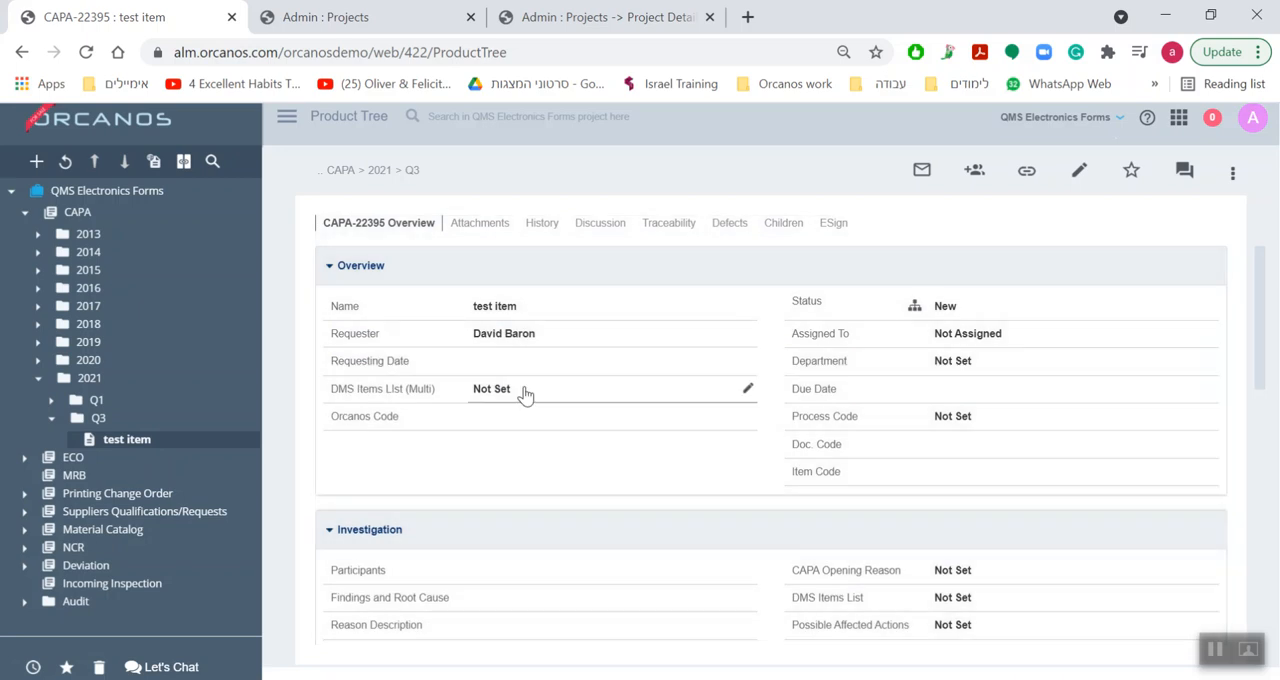
Set DMS Items List (Multi) to DMS-10087, DMS-10129, DMS-10136, DMS-10138 and DMS-10139, deselect Not Set, and save the field.
click(525, 391)
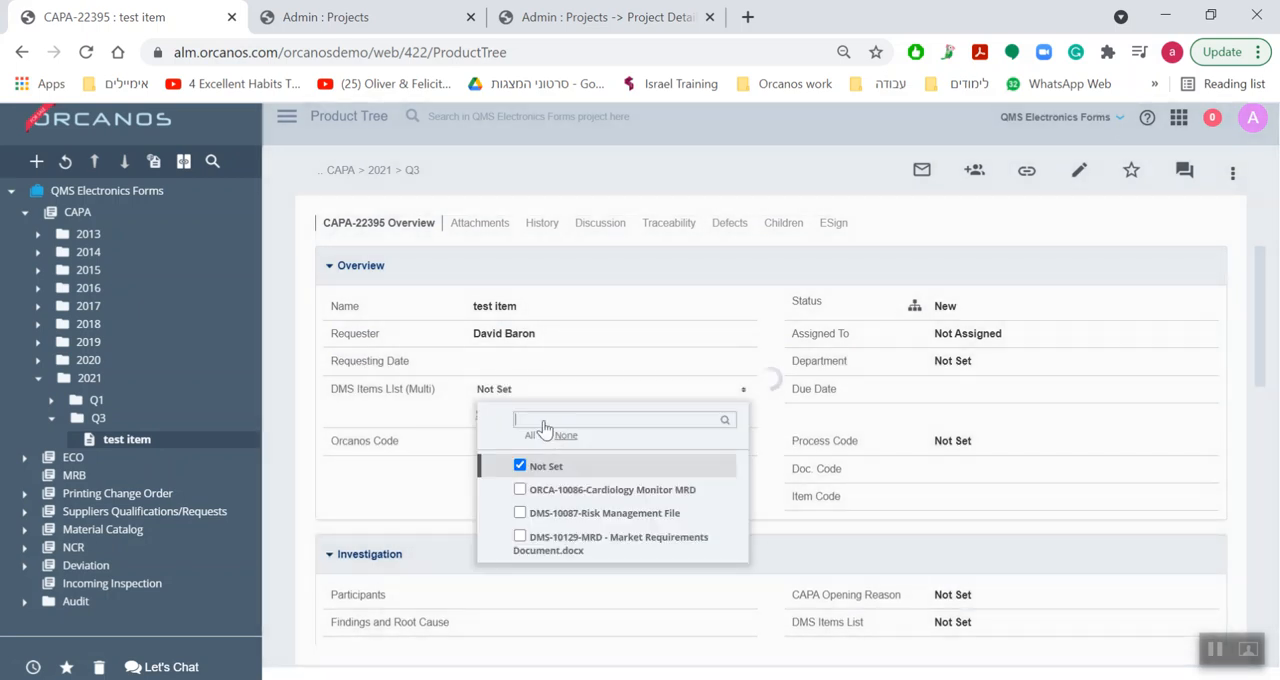
click(520, 537)
scroll(522, 530, down, 3)
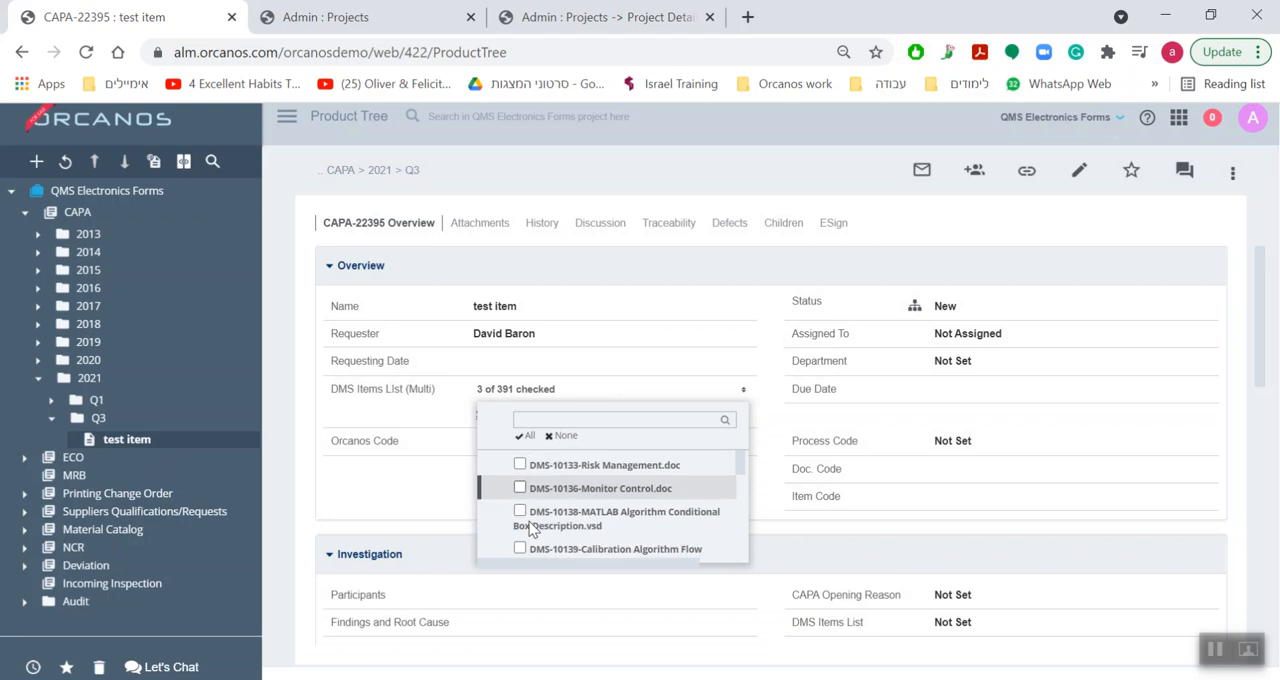
click(520, 496)
click(519, 473)
click(519, 533)
scroll(535, 470, up, 1)
scroll(600, 508, up, 5)
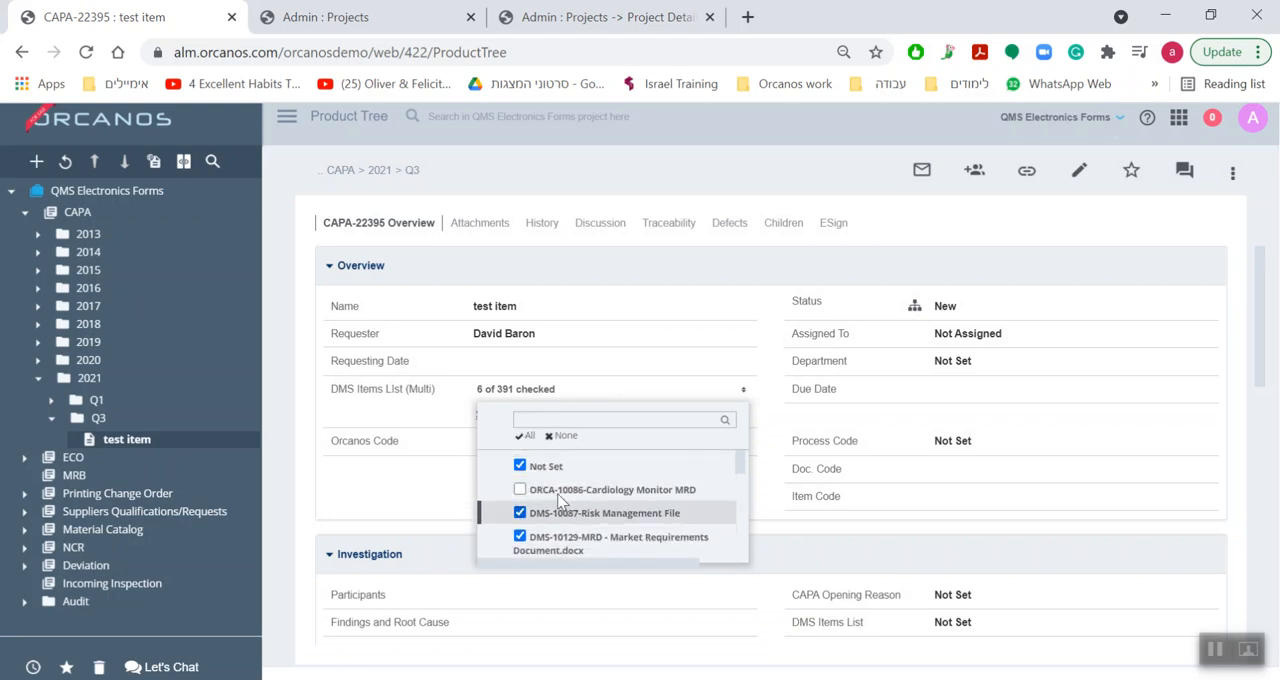
click(520, 466)
click(448, 402)
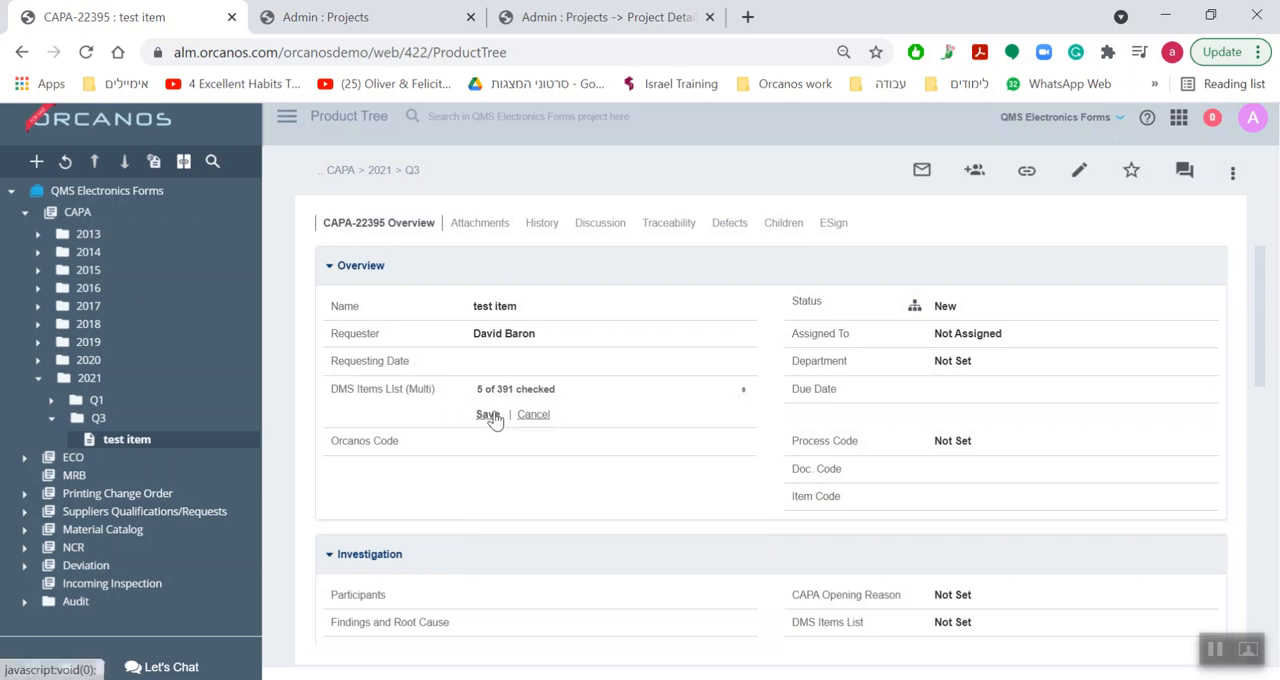
click(487, 414)
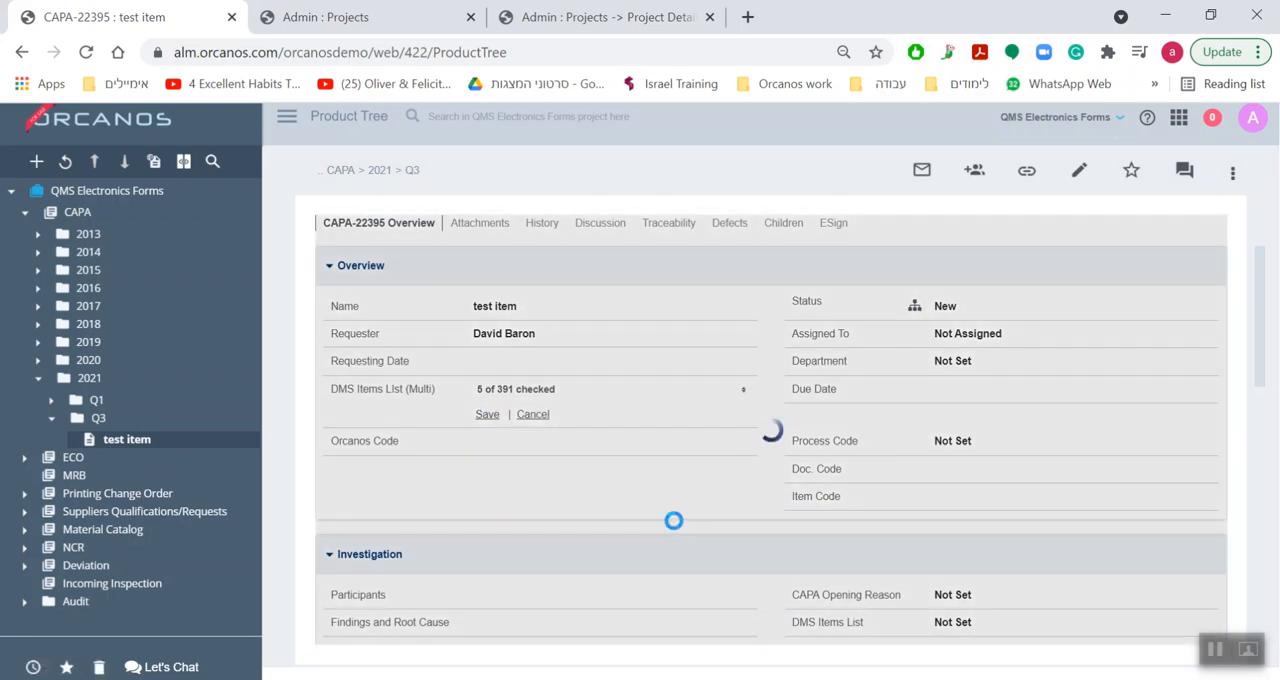
Hide the Description's dynamic information and show it again to compare the embedded fields with their values in the CAPA form.
scroll(849, 427, down, 8)
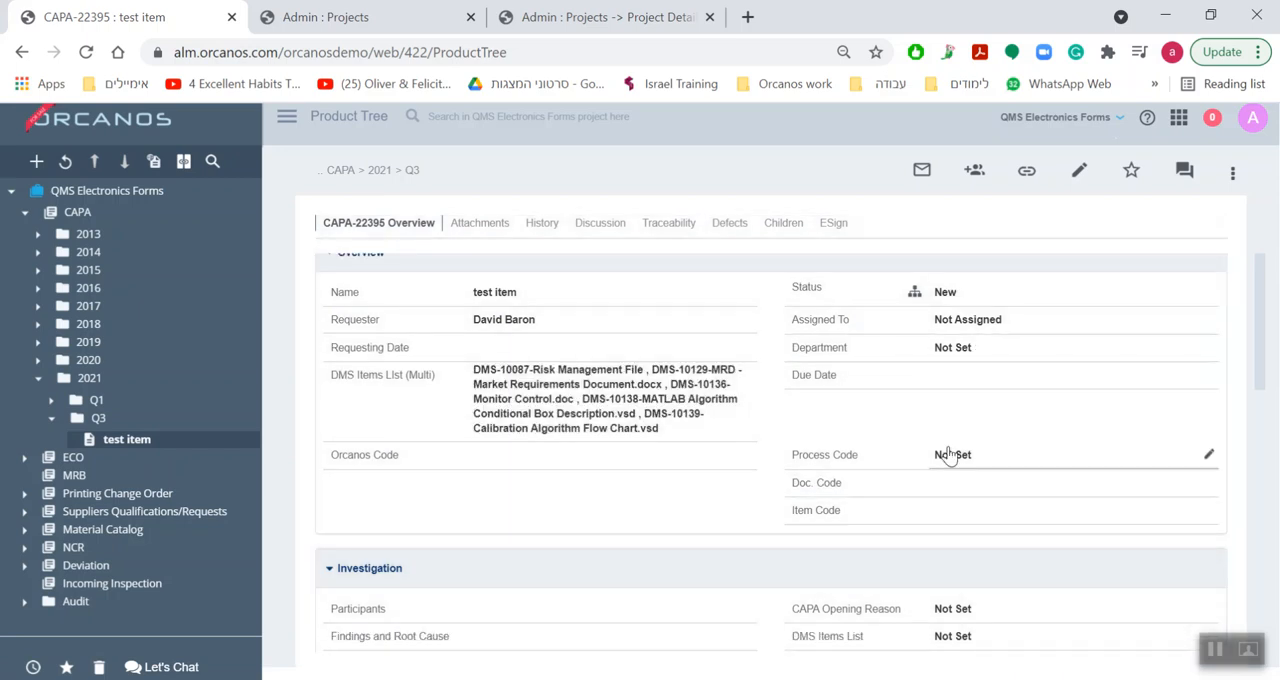
scroll(849, 437, down, 2)
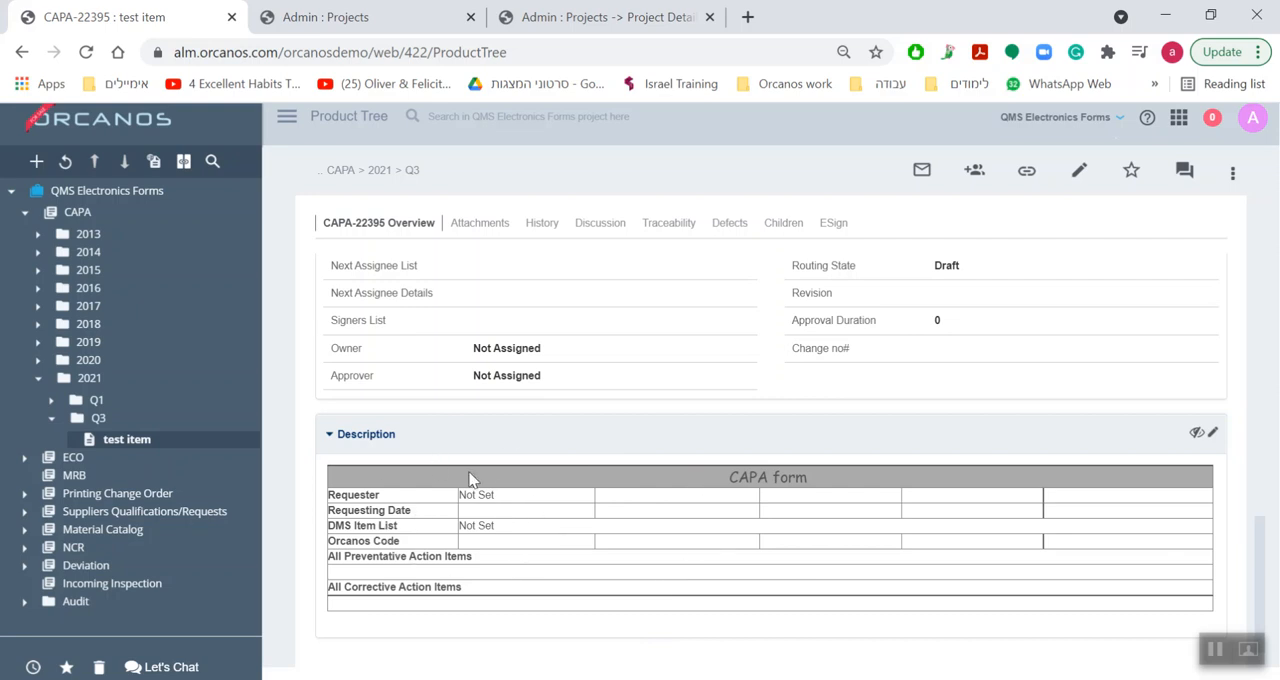
click(1197, 436)
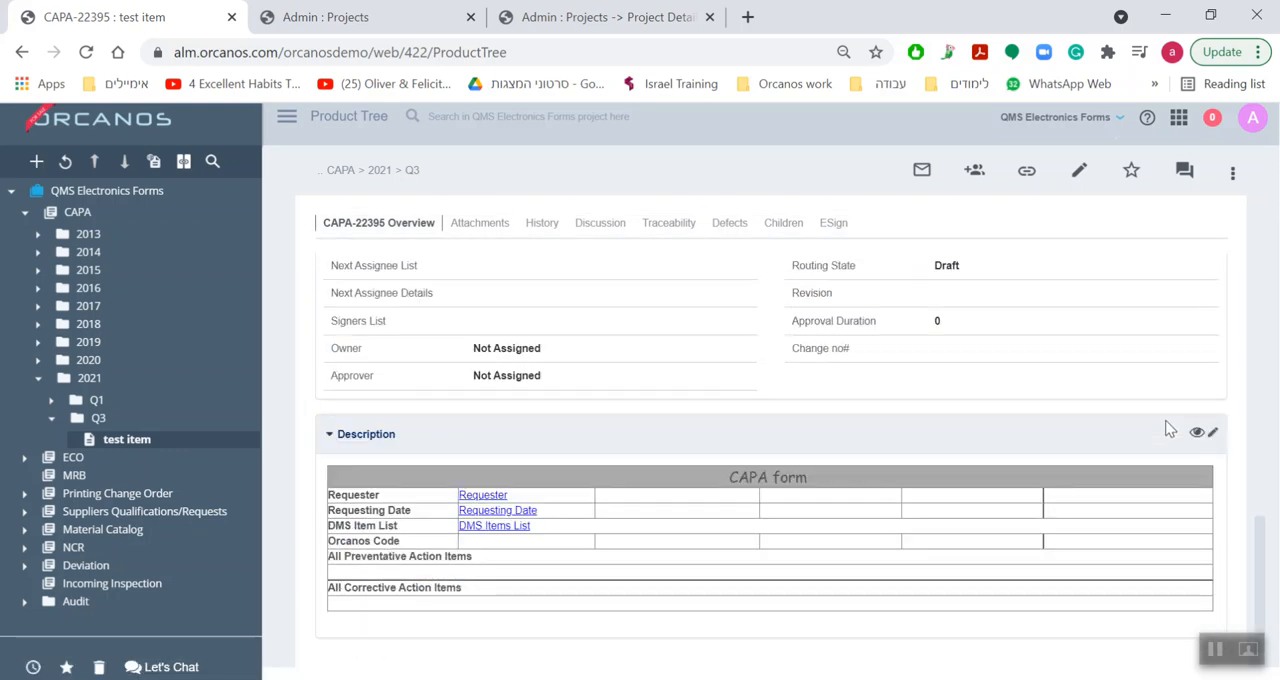
click(1198, 433)
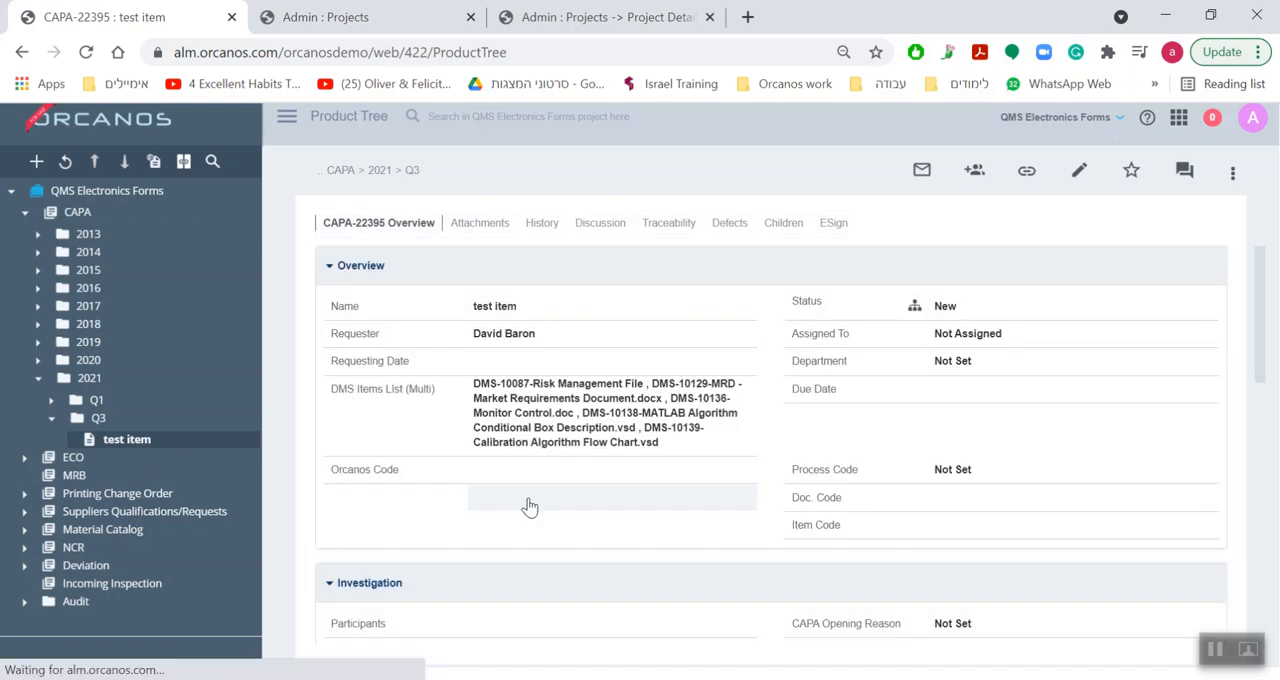
scroll(530, 507, down, 10)
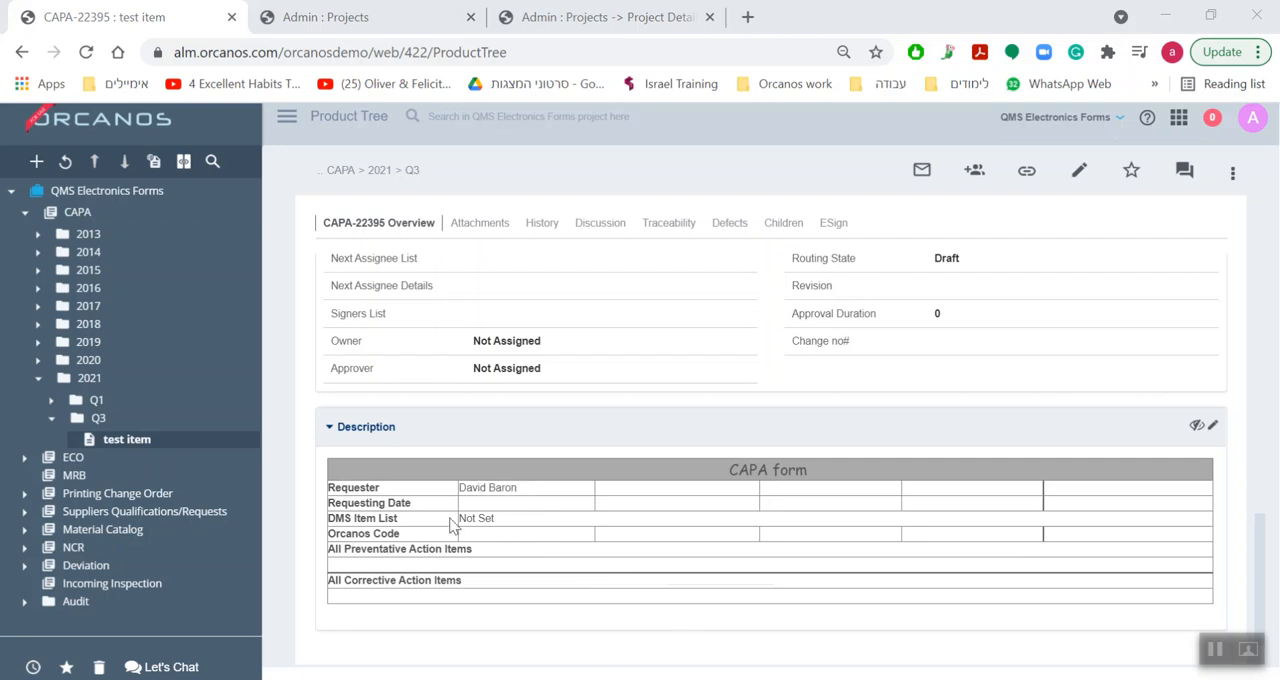
Hide the Description's dynamic information and compare the embedded DMS Items List field with the DMS Items List (Multi) field in the Overview section.
click(1211, 425)
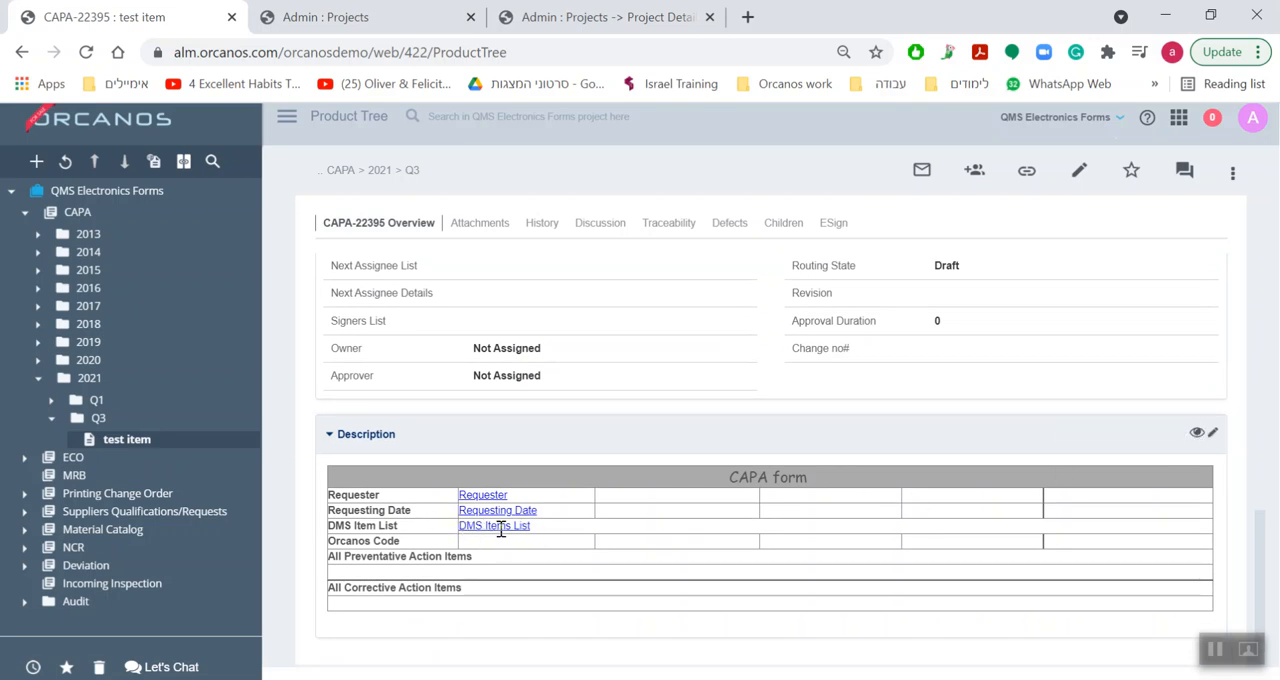
scroll(545, 485, up, 8)
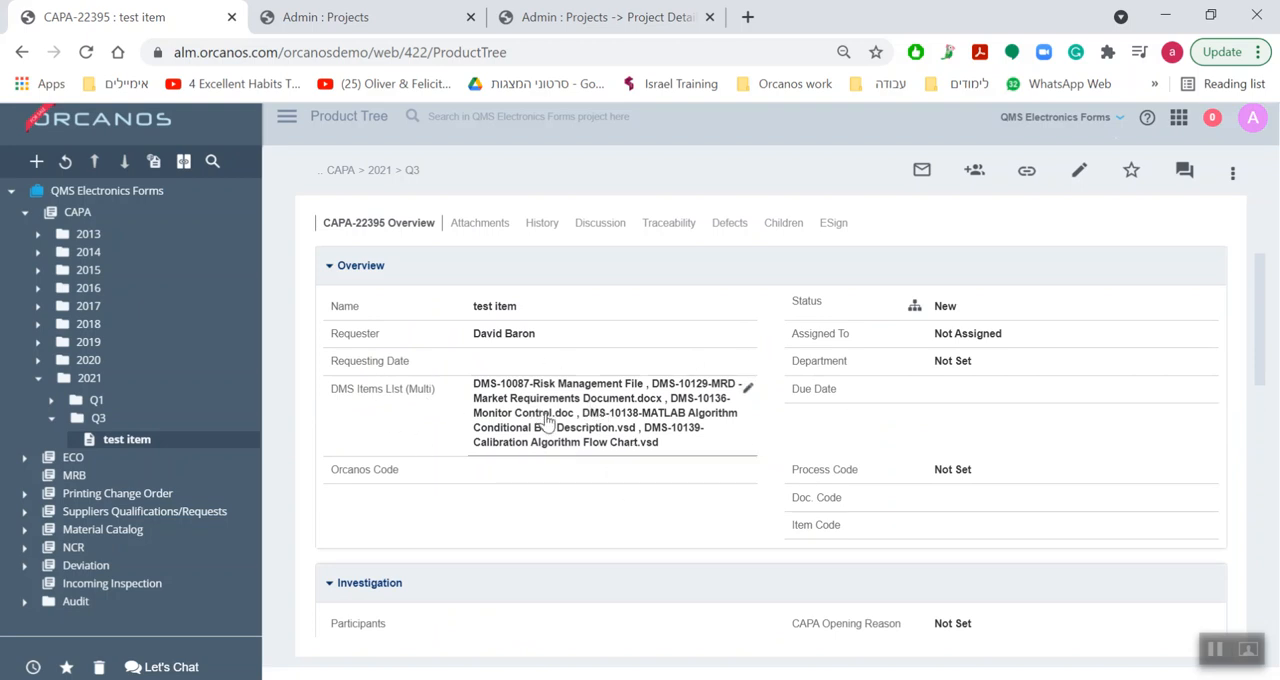
scroll(566, 446, down, 3)
scroll(566, 446, down, 5)
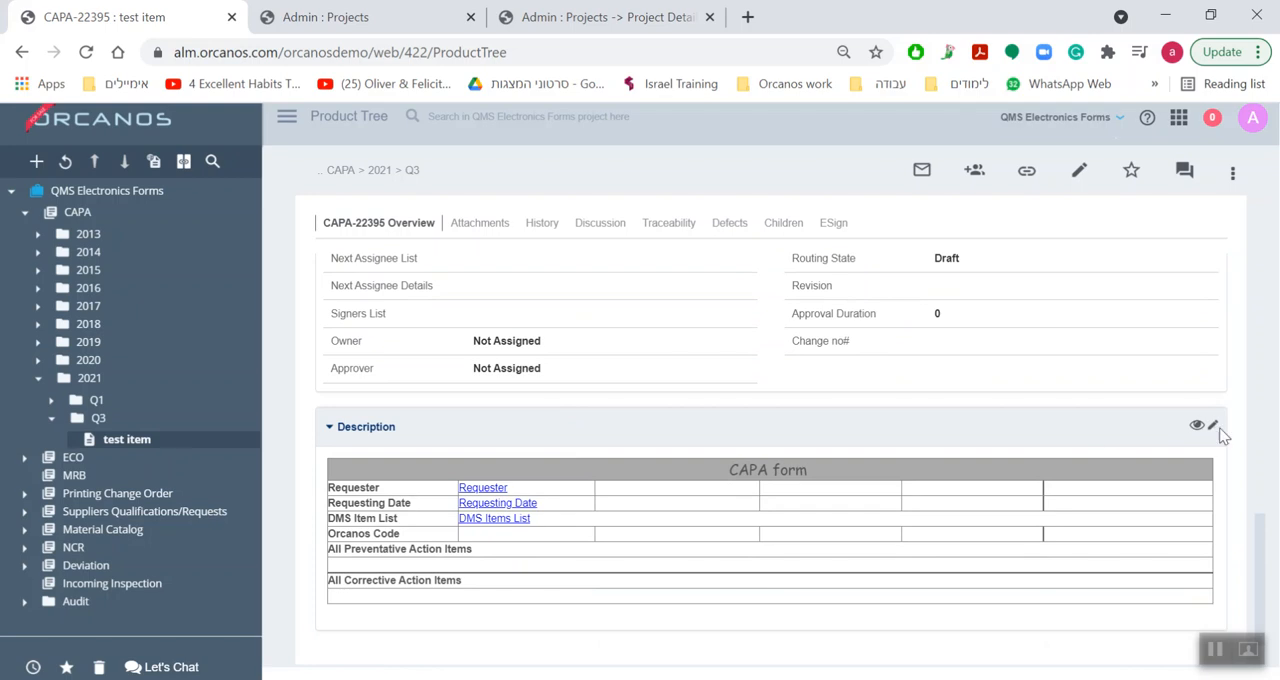
Open the description for editing and delete the embedded DMS Items List field from the DMS Item List row.
click(1212, 427)
scroll(512, 503, down, 3)
click(561, 455)
key(BackSpace)
key(BackSpace)
key(BackSpace)
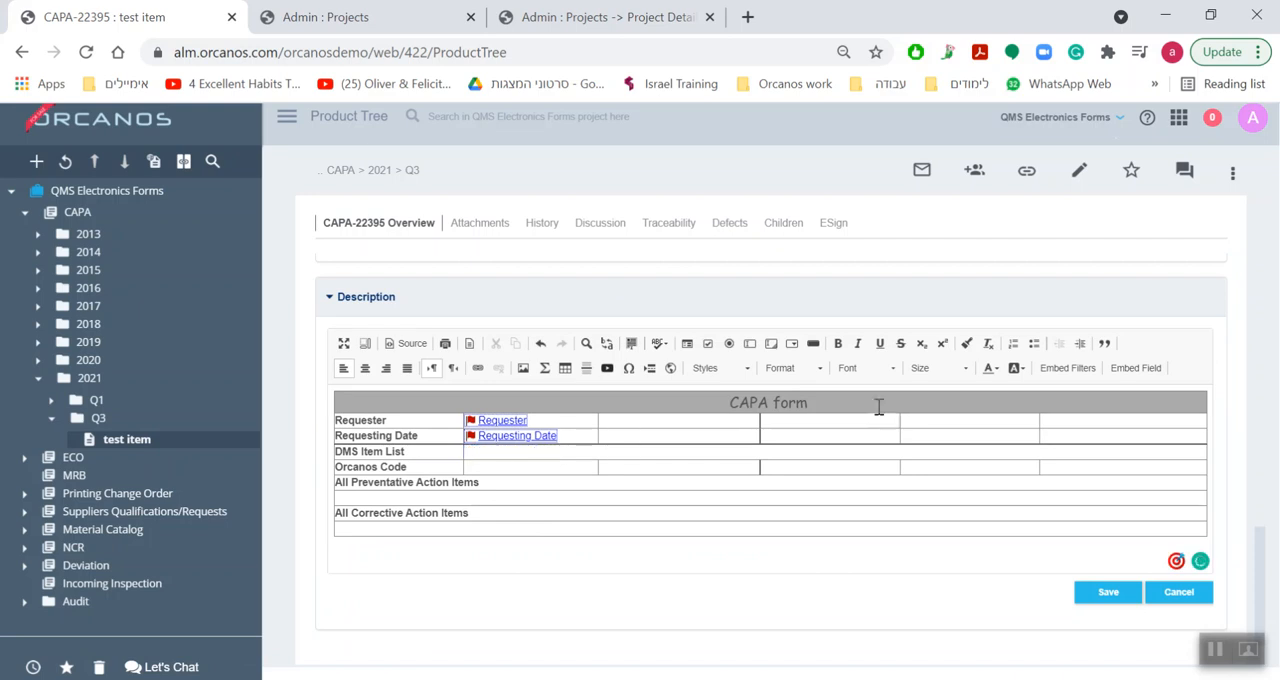
Embed the DMS Items List (Multi) field in the emptied DMS Item List cell and save the description.
click(1118, 376)
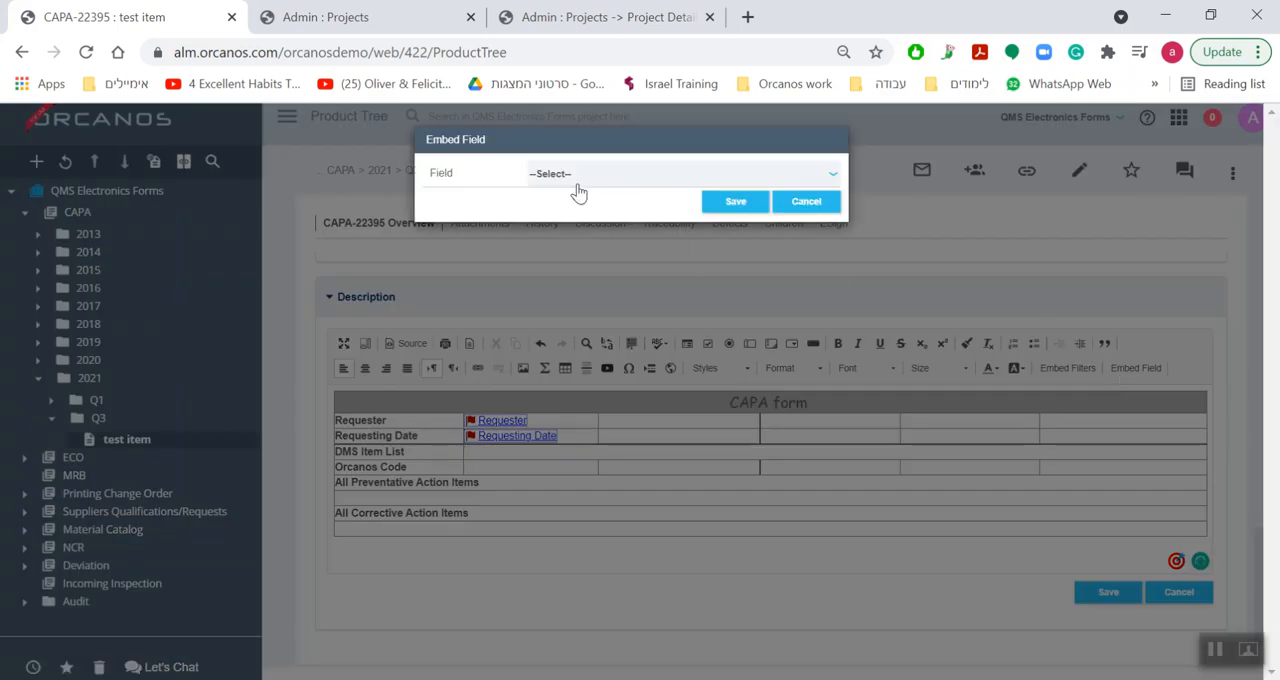
click(576, 182)
text(dms)
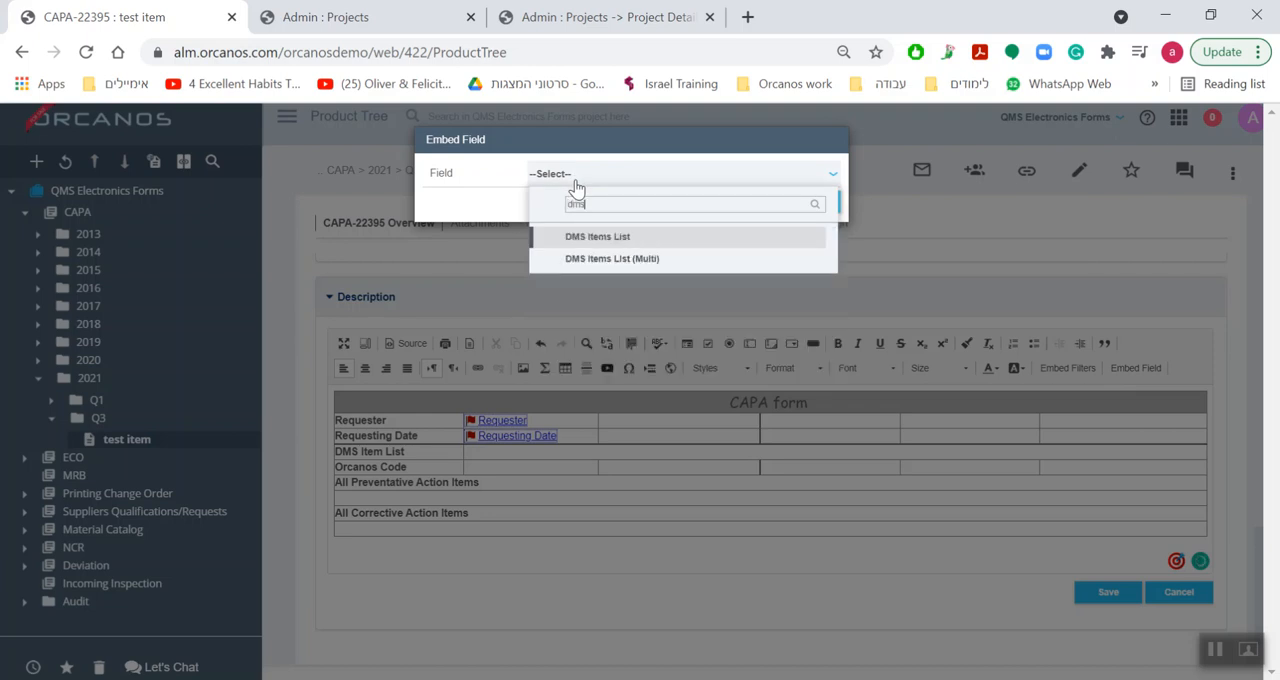
click(607, 259)
click(737, 206)
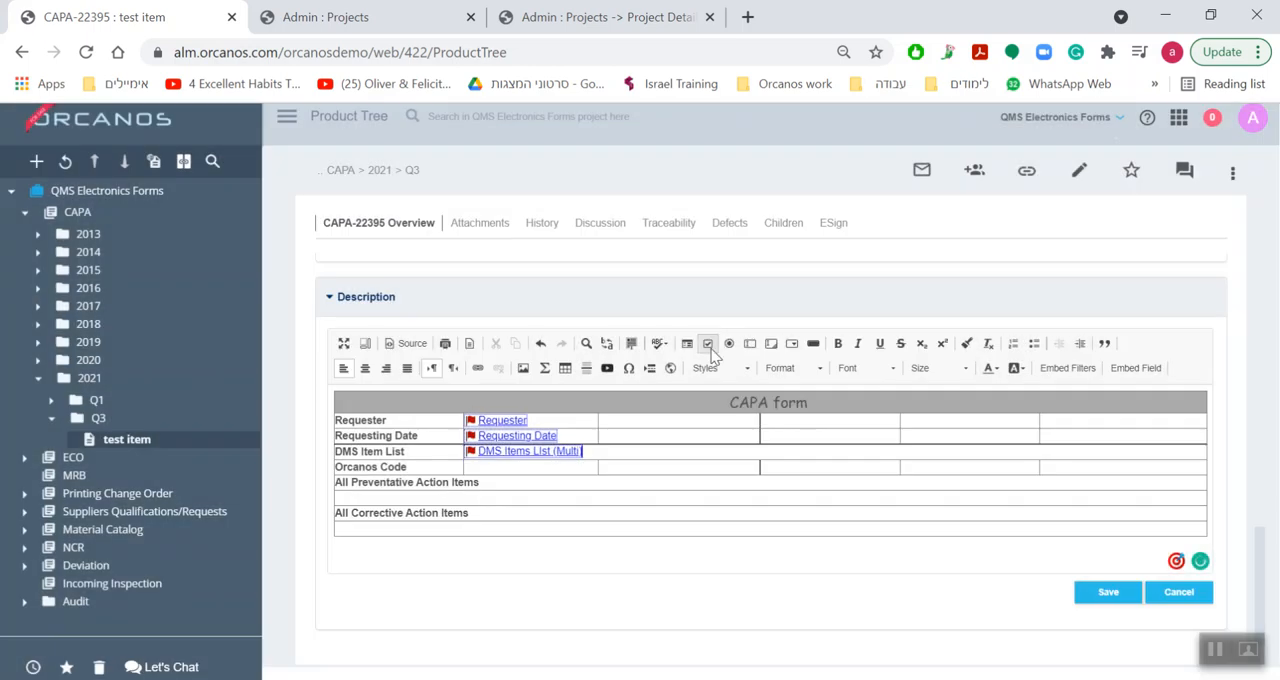
click(1084, 598)
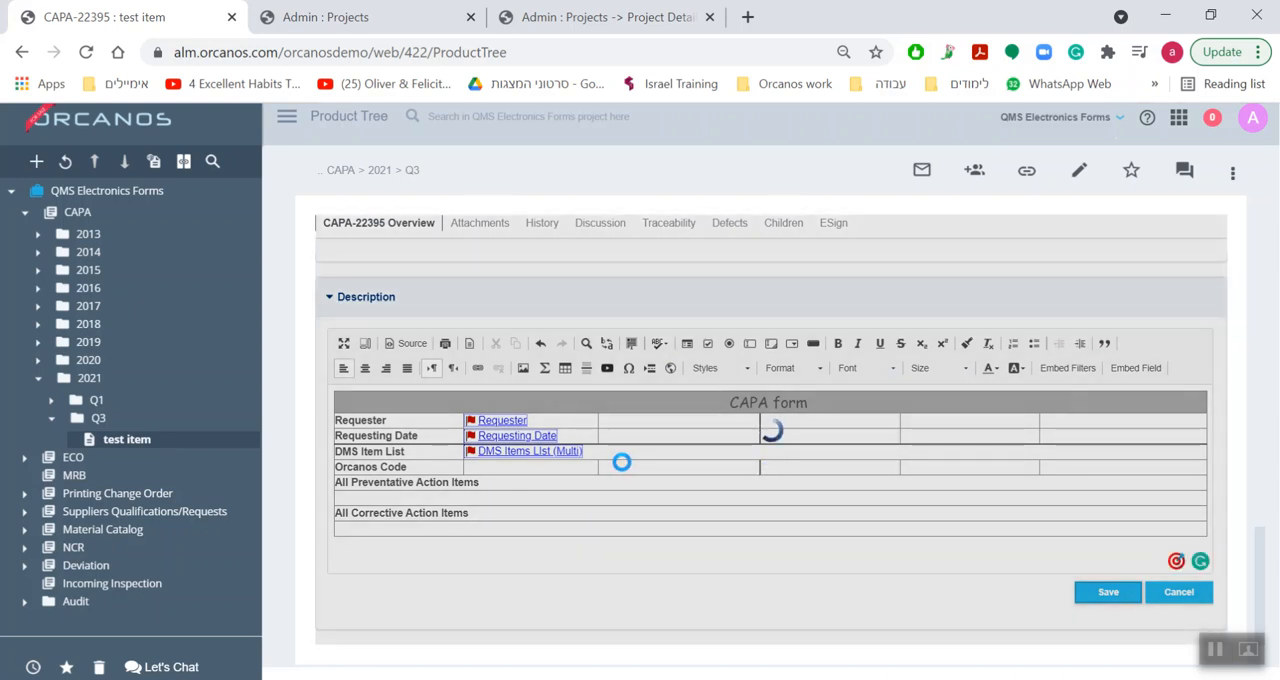
Show the dynamic information in the Description to check the DMS Items List (Multi) values in the CAPA form.
scroll(624, 480, down, 15)
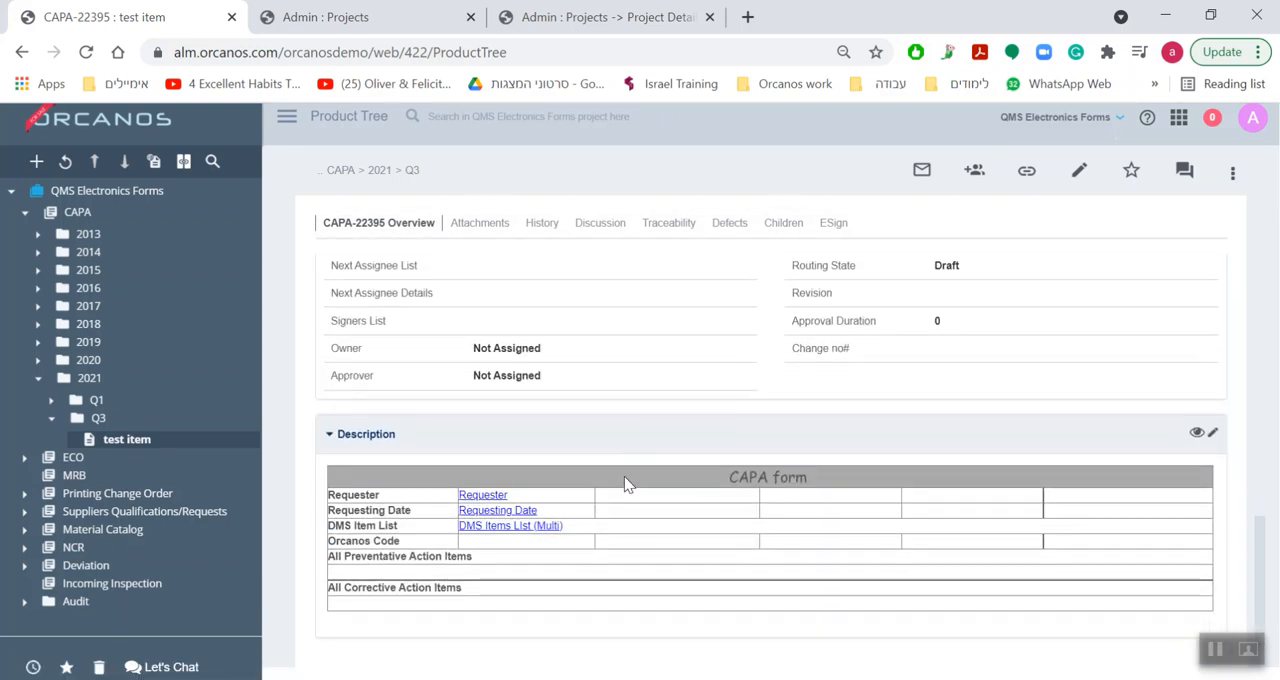
click(1212, 432)
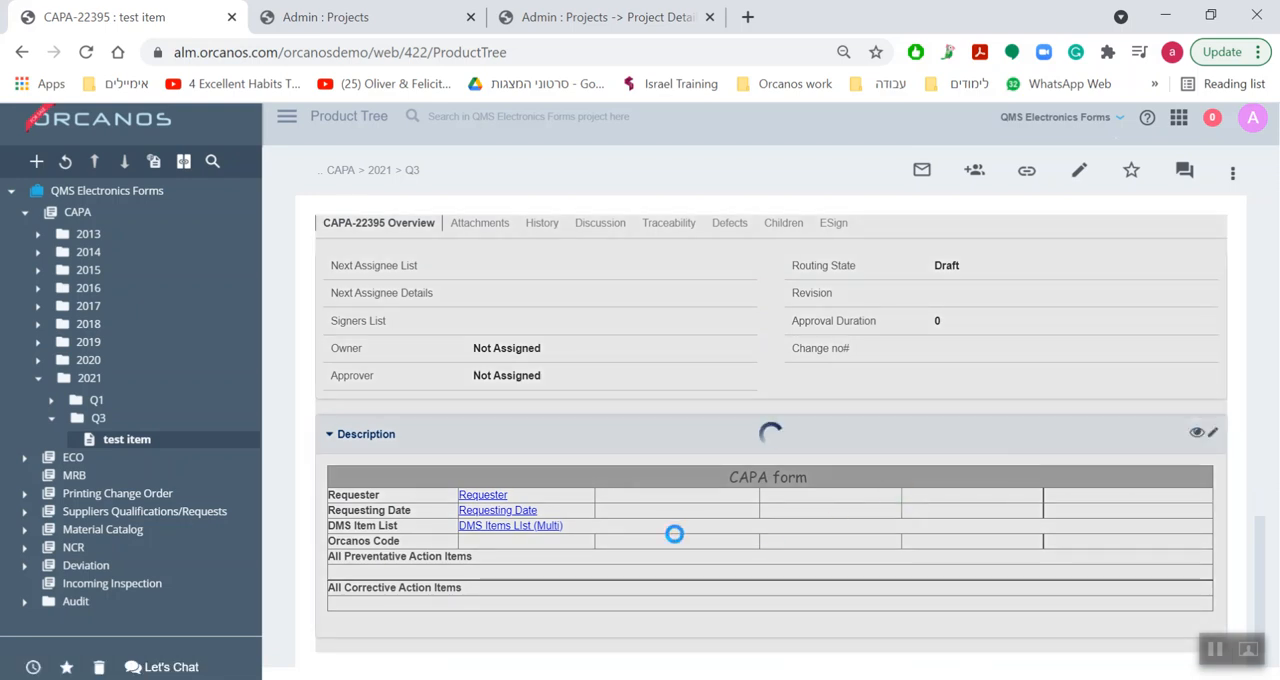
scroll(666, 537, down, 14)
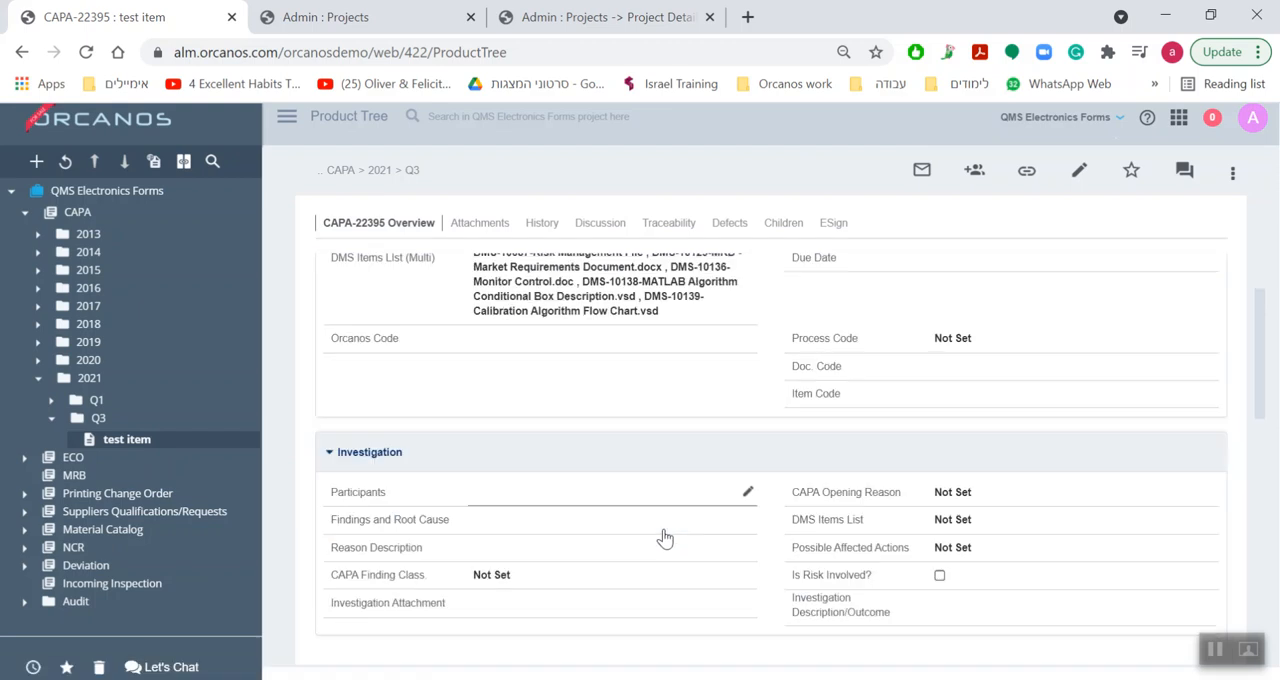